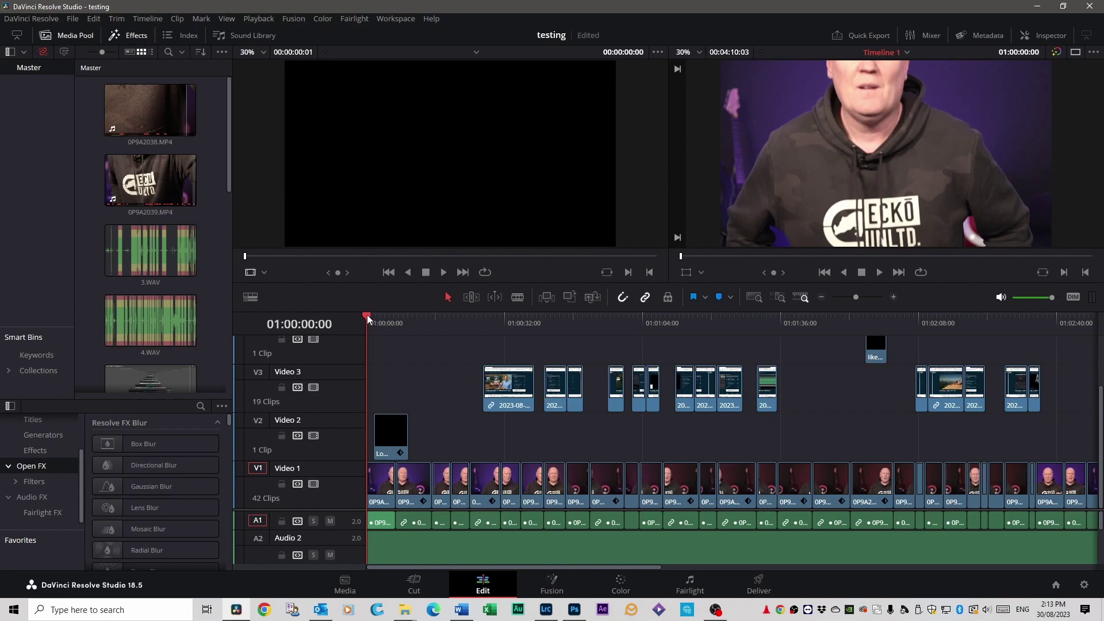
- Cut the Video 2 lower-third title from the timeline start and paste it at 01:00:19:18
left_click_drag(367, 316, 397, 325)
left_click(387, 429)
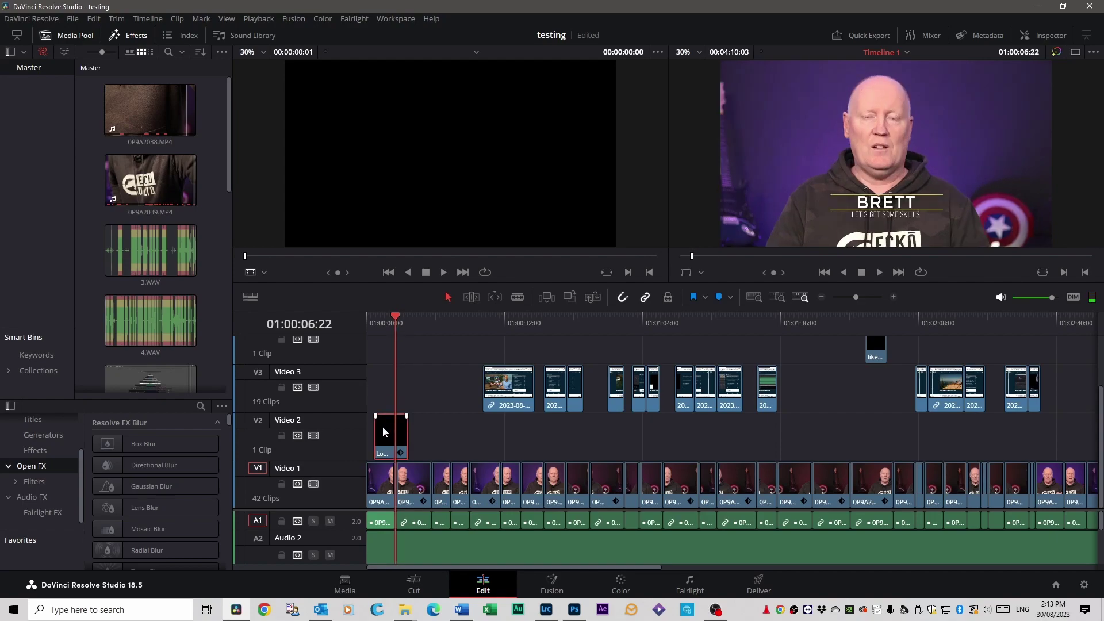
key("ctrl+x")
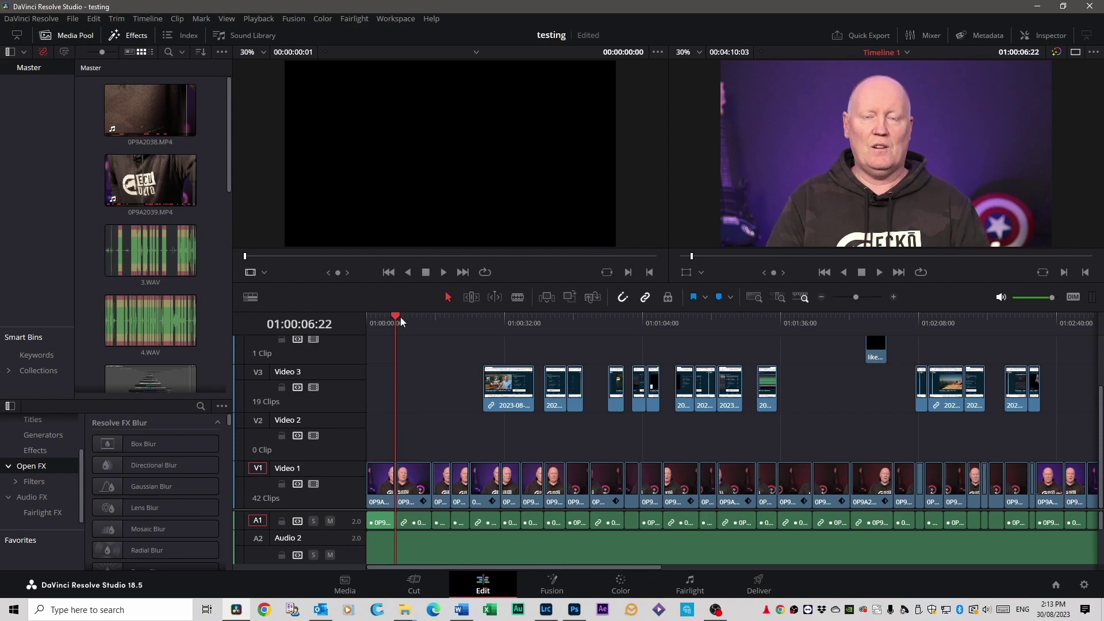
left_click_drag(400, 316, 450, 320)
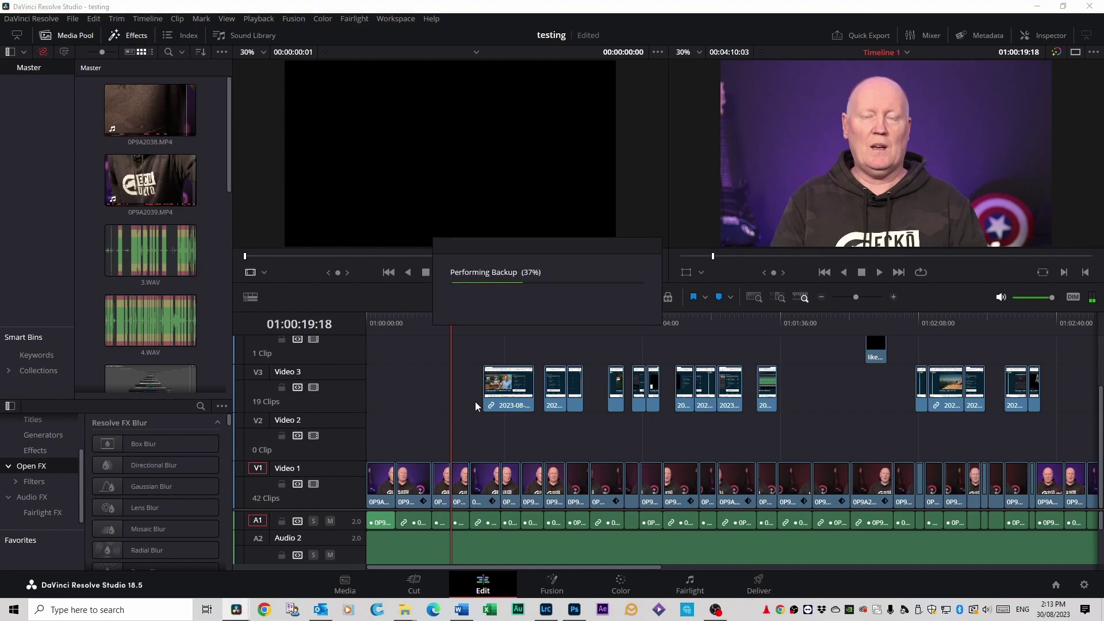
key("ctrl+v")
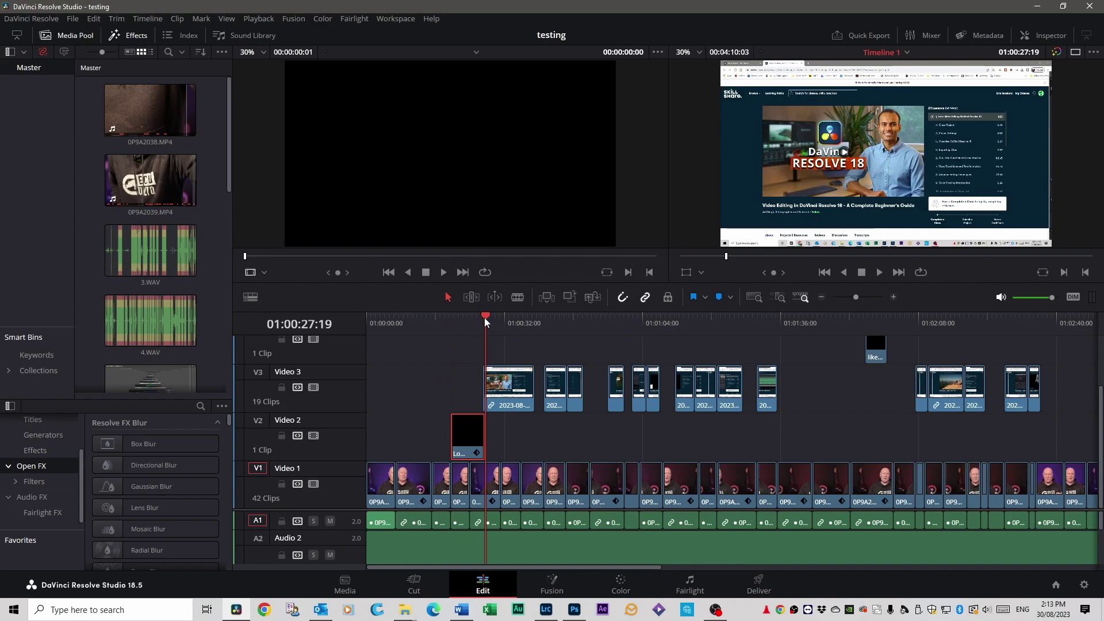
left_click_drag(484, 318, 506, 318)
left_click(512, 389)
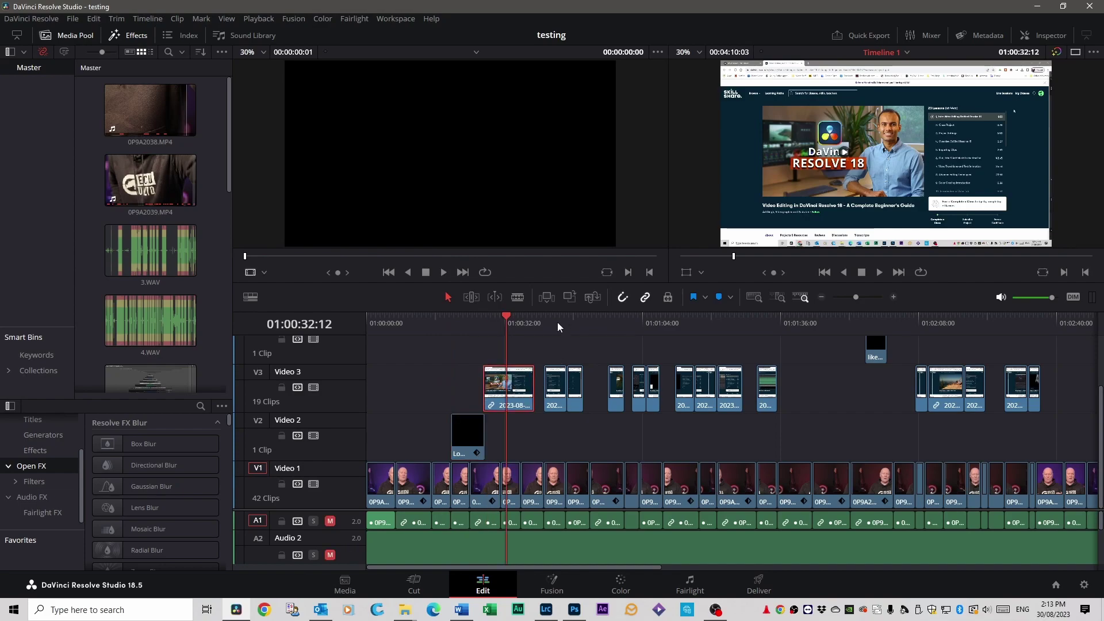
key("ctrl+c")
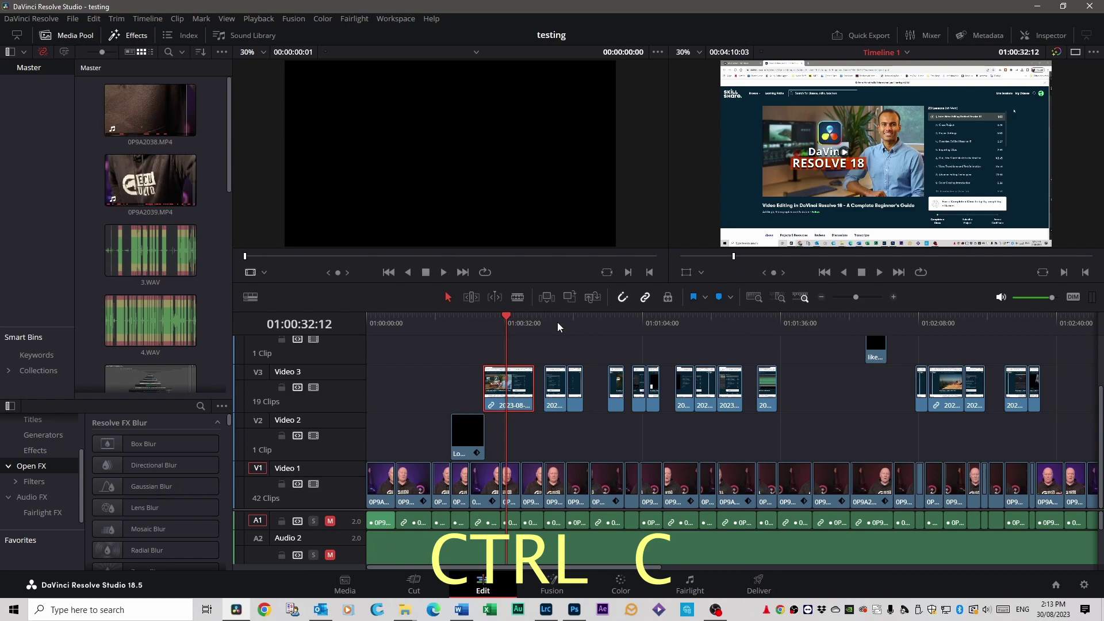
left_click_drag(503, 318, 395, 315)
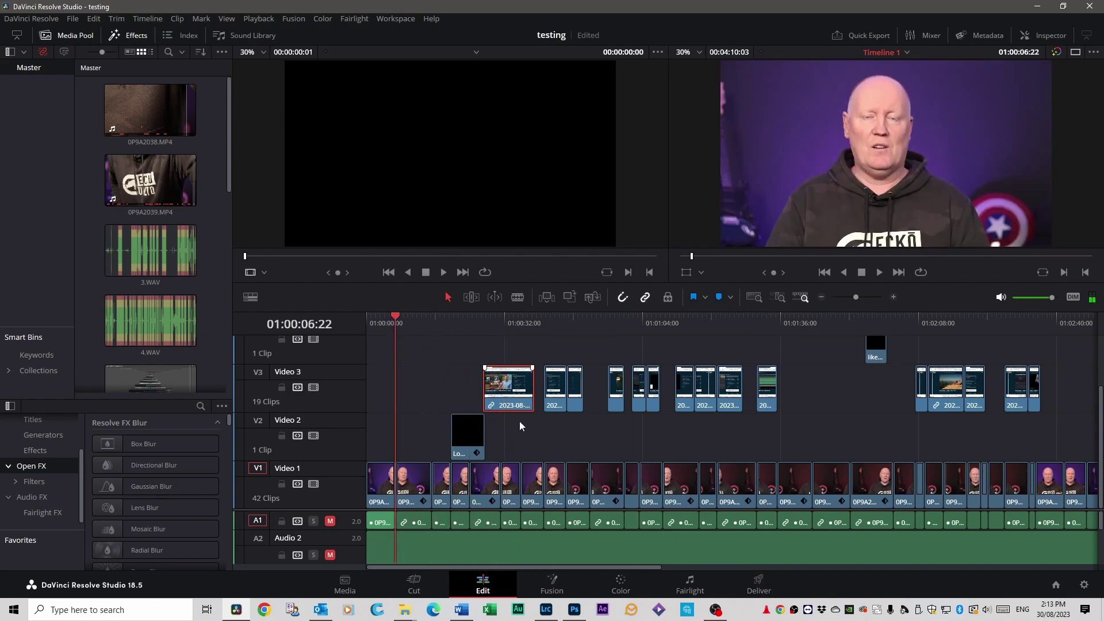
key("ctrl+v")
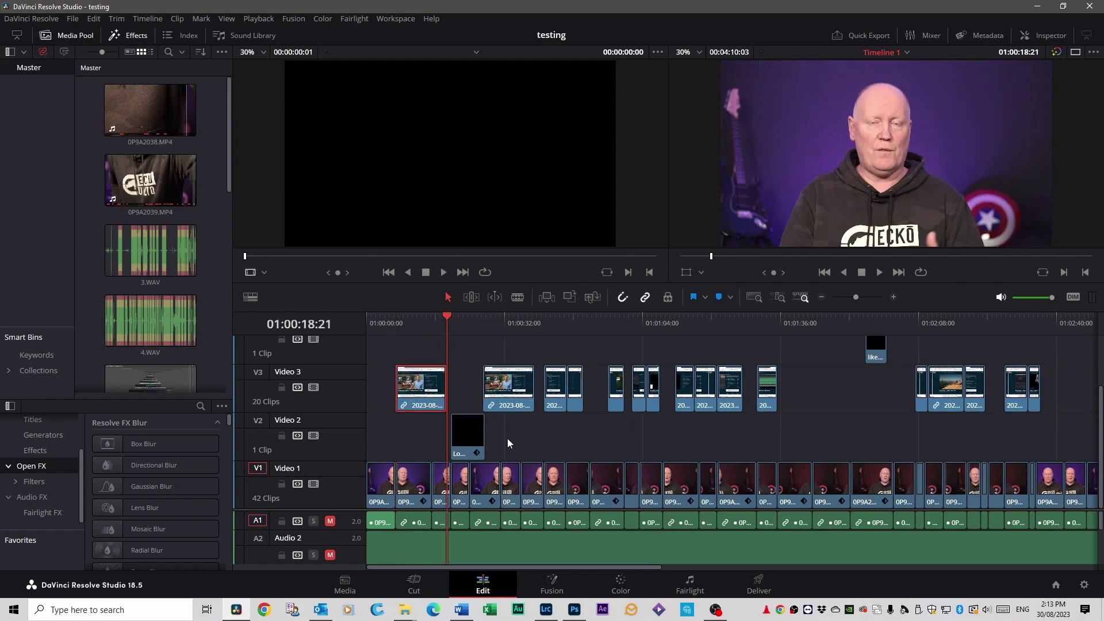
key("ctrl+z")
key("ctrl+z")
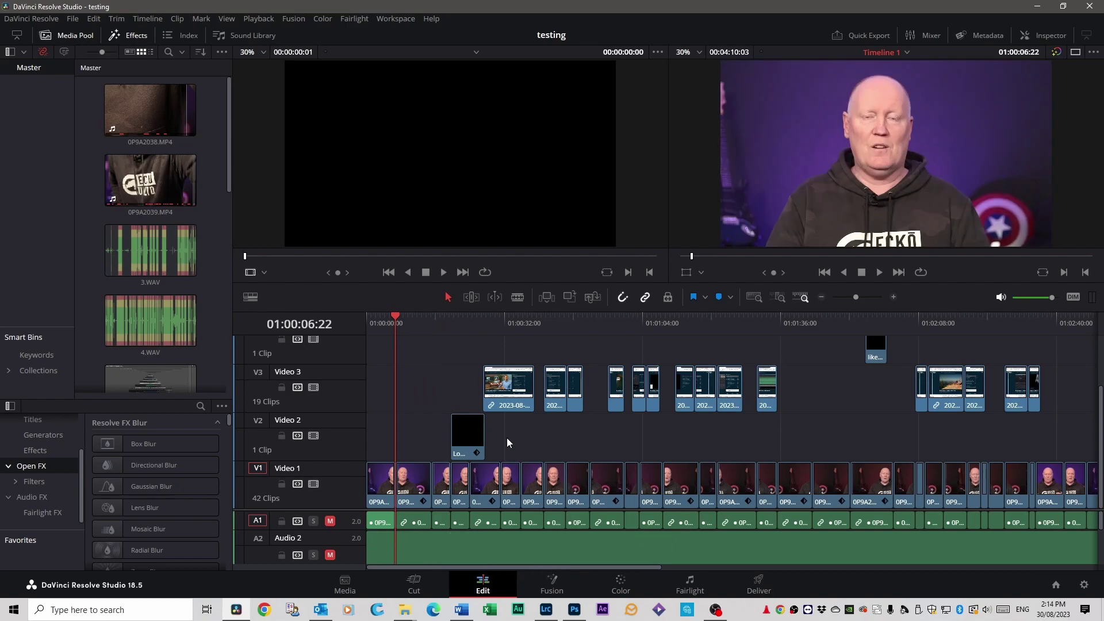
- Redo the screen-recording clip paste on Video 3, then select and deselect all clips
key("ctrl+shift+z")
key("ctrl+v")
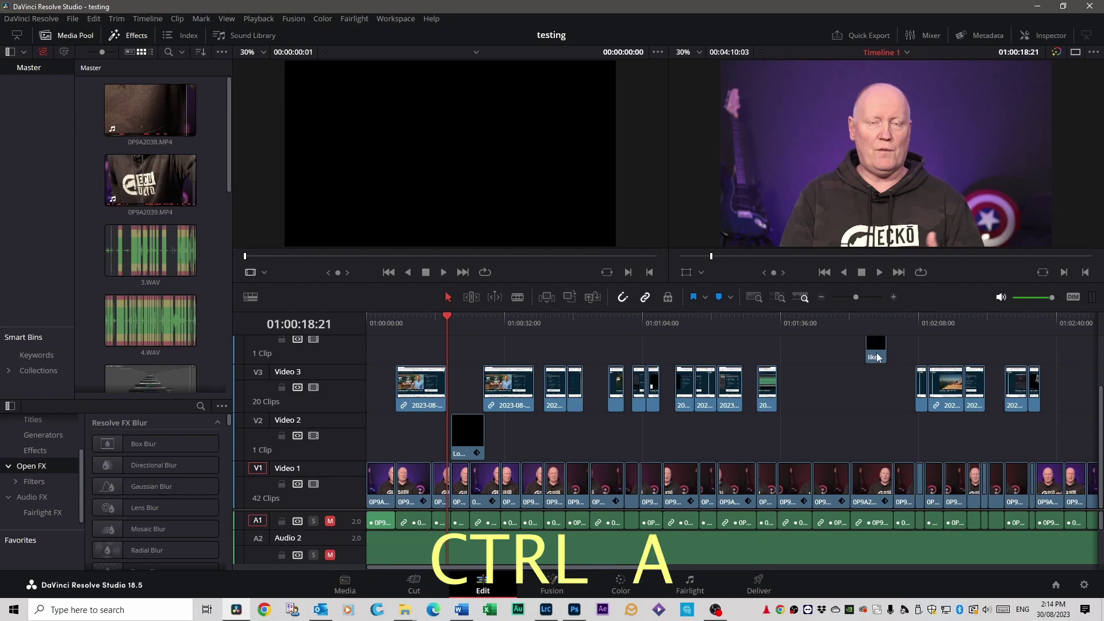
key("ctrl+a")
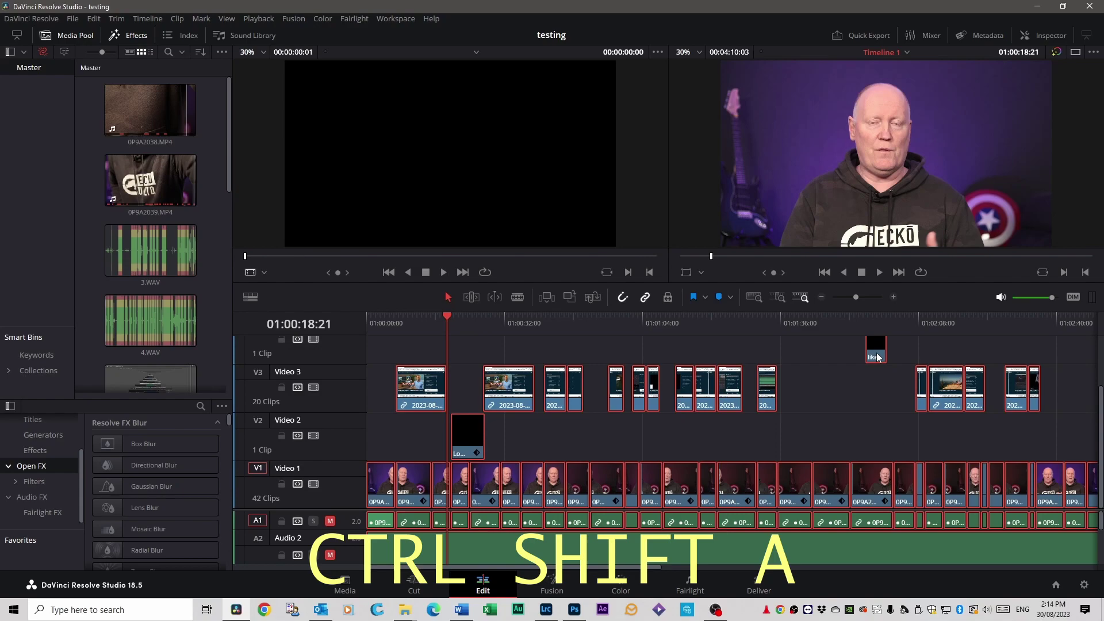
key("ctrl+shift+a")
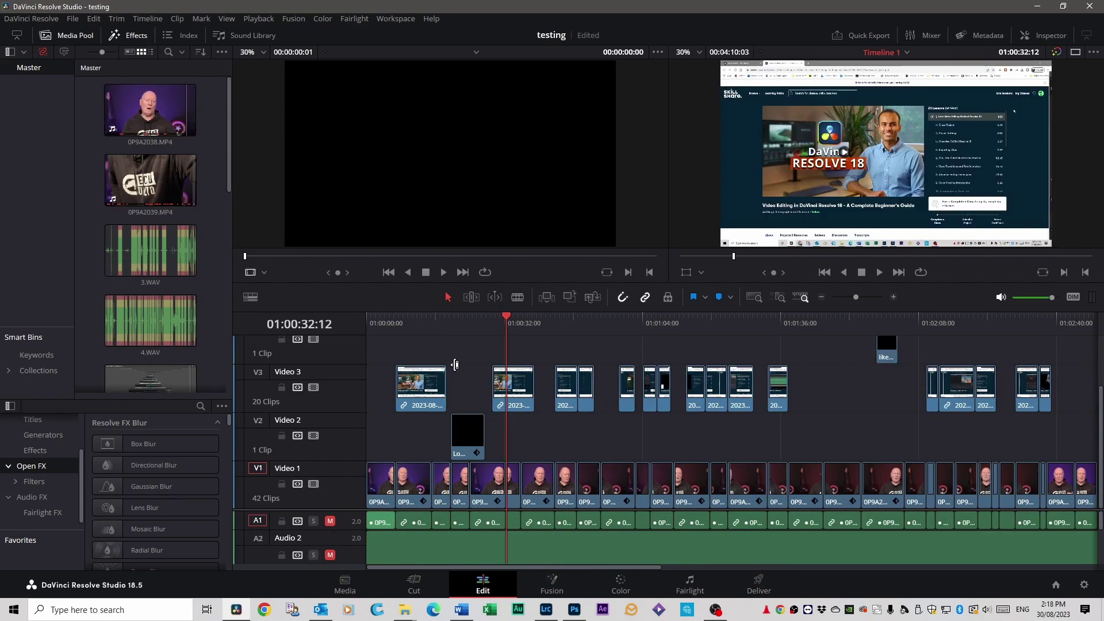
- Ripple-trim the Video 1 clip at the next edit point about 3 seconds shorter
key("Down")
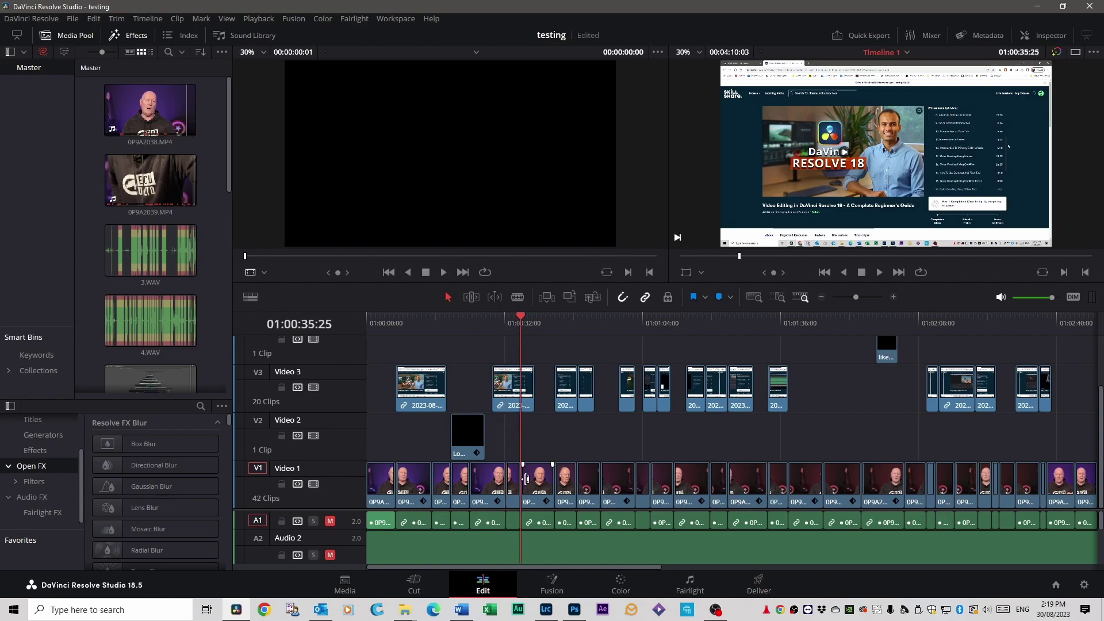
left_click_drag(526, 479, 548, 481)
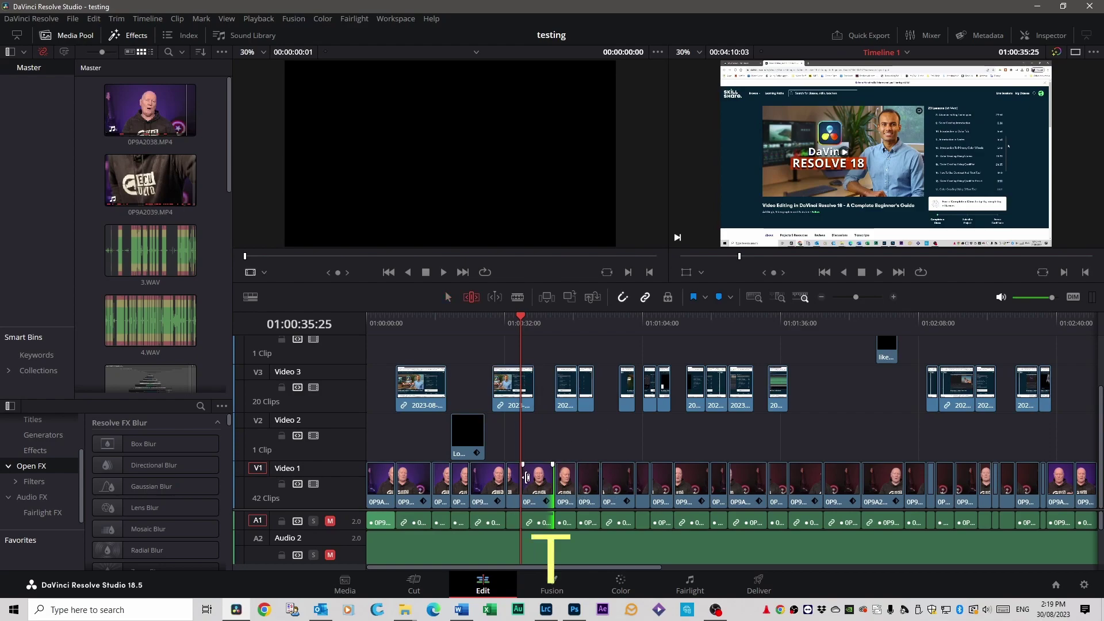
left_click(531, 478)
left_click_drag(531, 479, 533, 482)
left_click(721, 316)
mouse_move(721, 317)
left_mouse_down()
mouse_move(687, 316)
mouse_move(701, 323)
left_mouse_up()
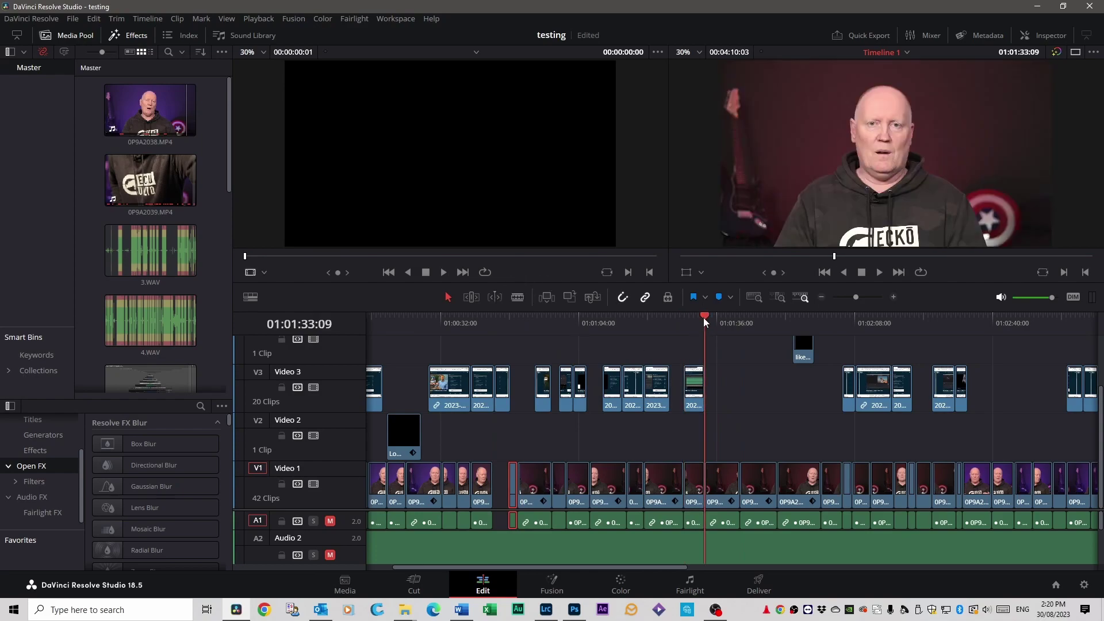
- Blade two cuts into the Video 1 clip near 01:01:36:12 and delete the short piece between them
left_click(718, 321)
key("b")
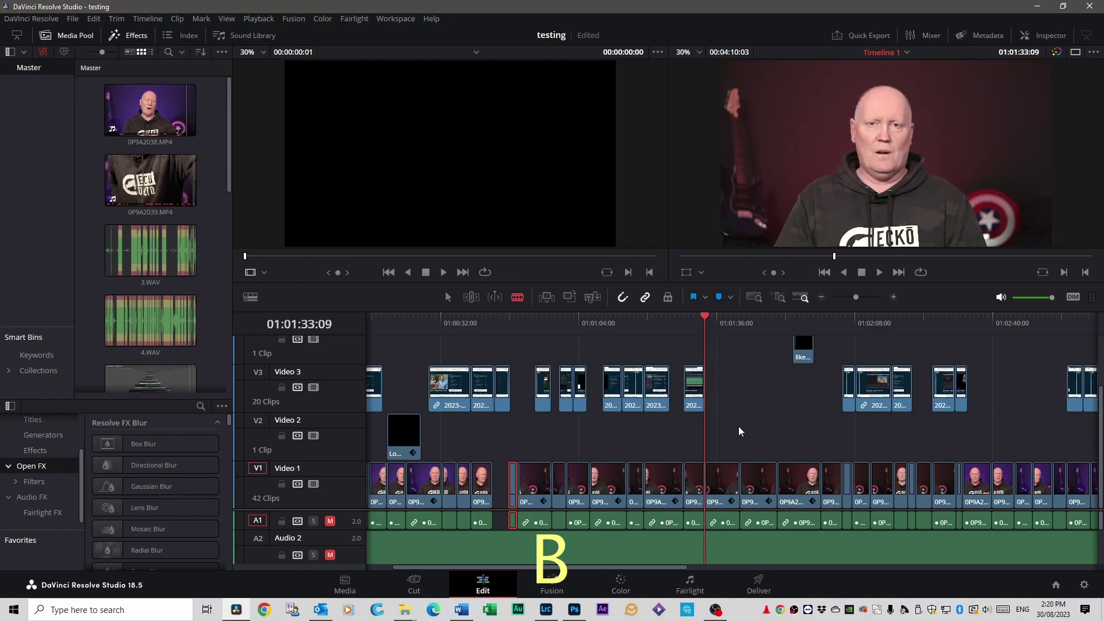
left_click(720, 480)
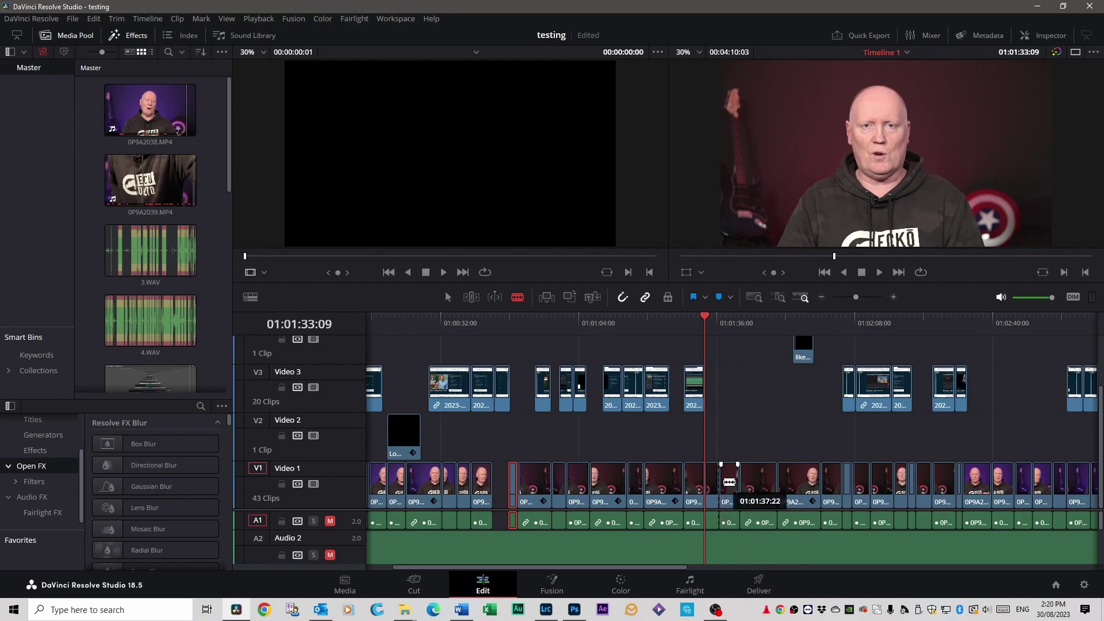
left_click(729, 481)
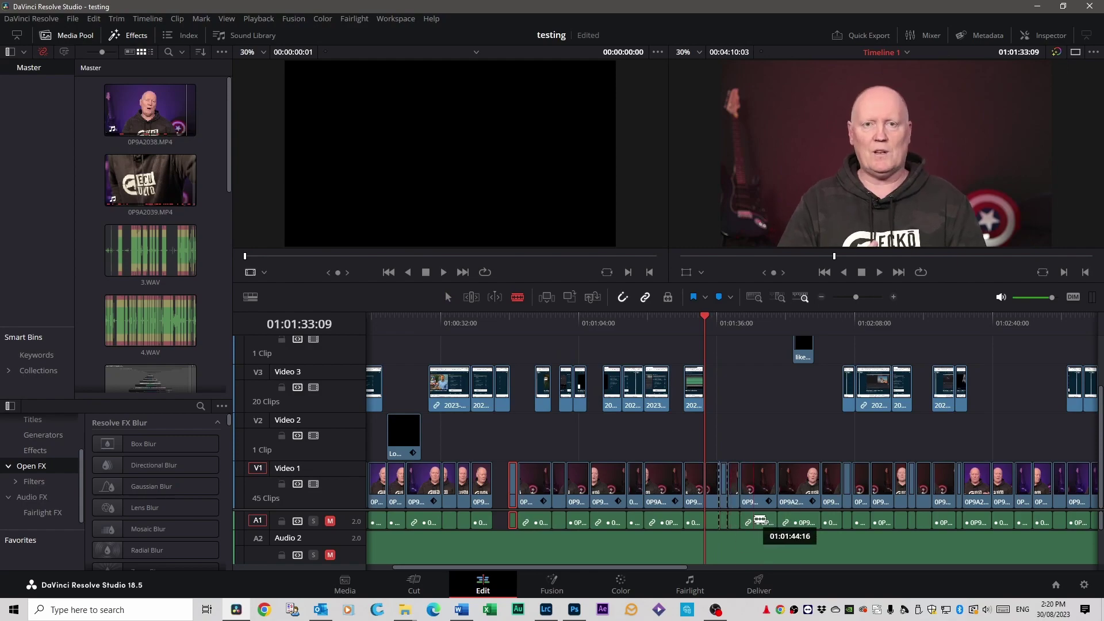
key("a")
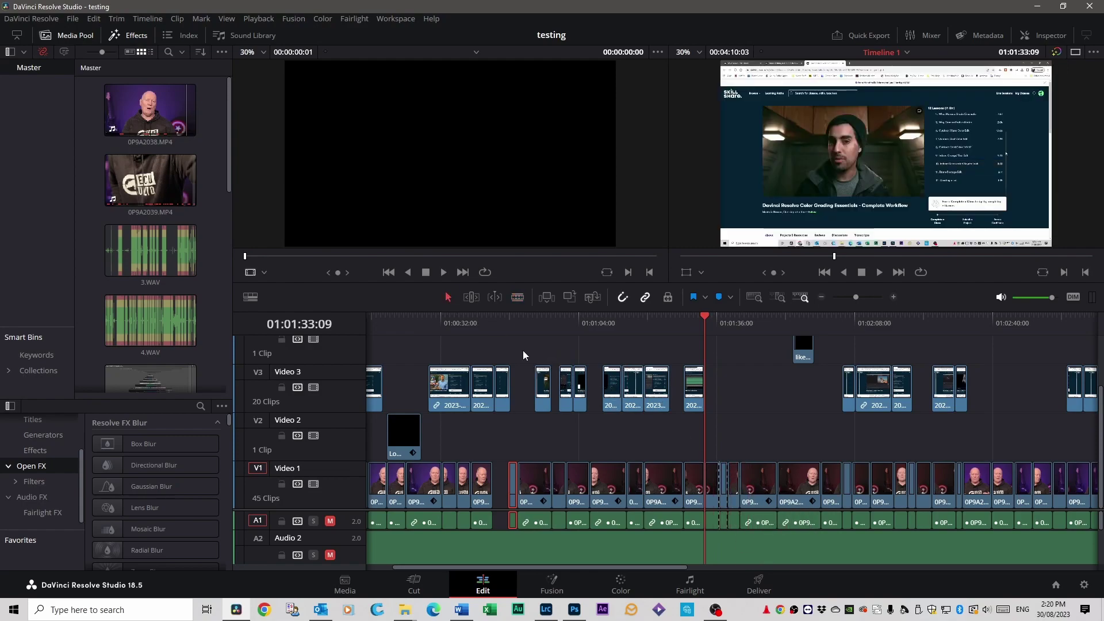
left_click(732, 486)
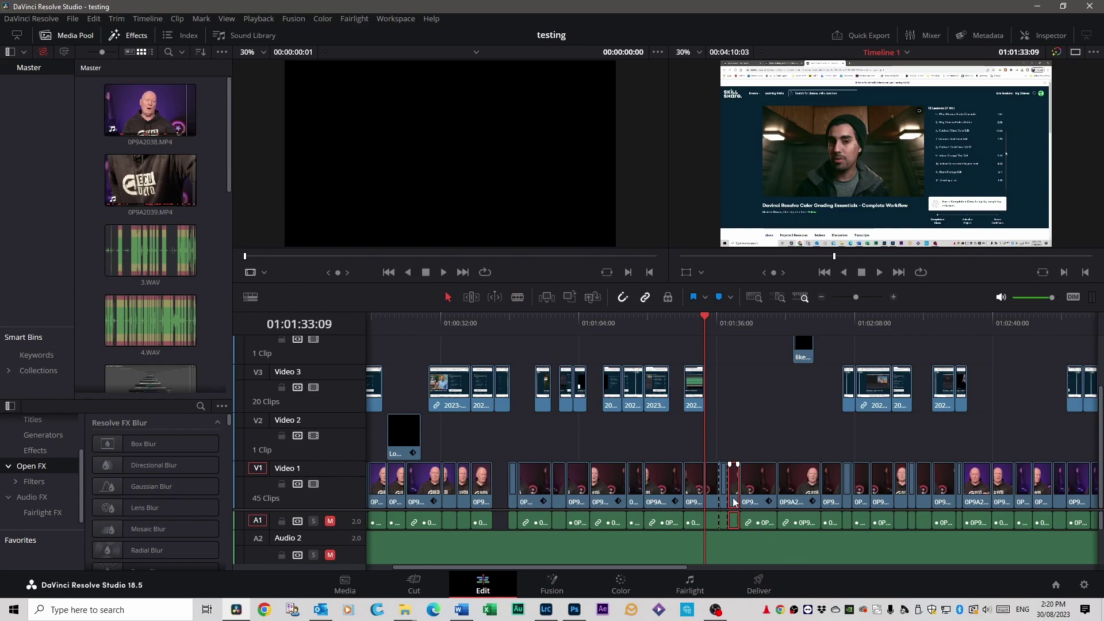
key("BackSpace")
key("b")
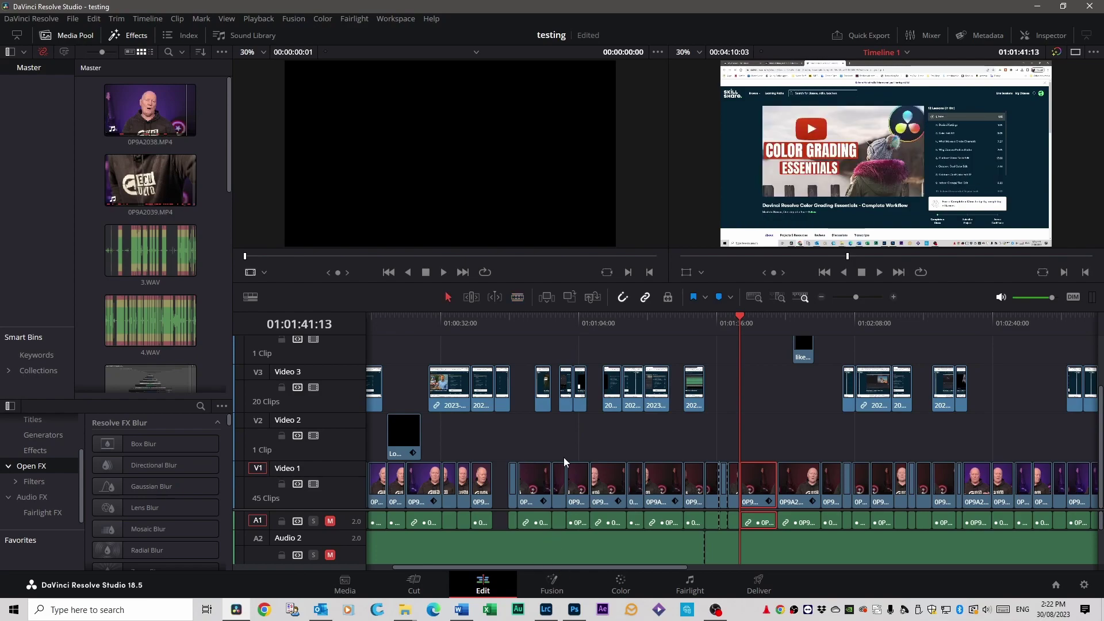
key("a")
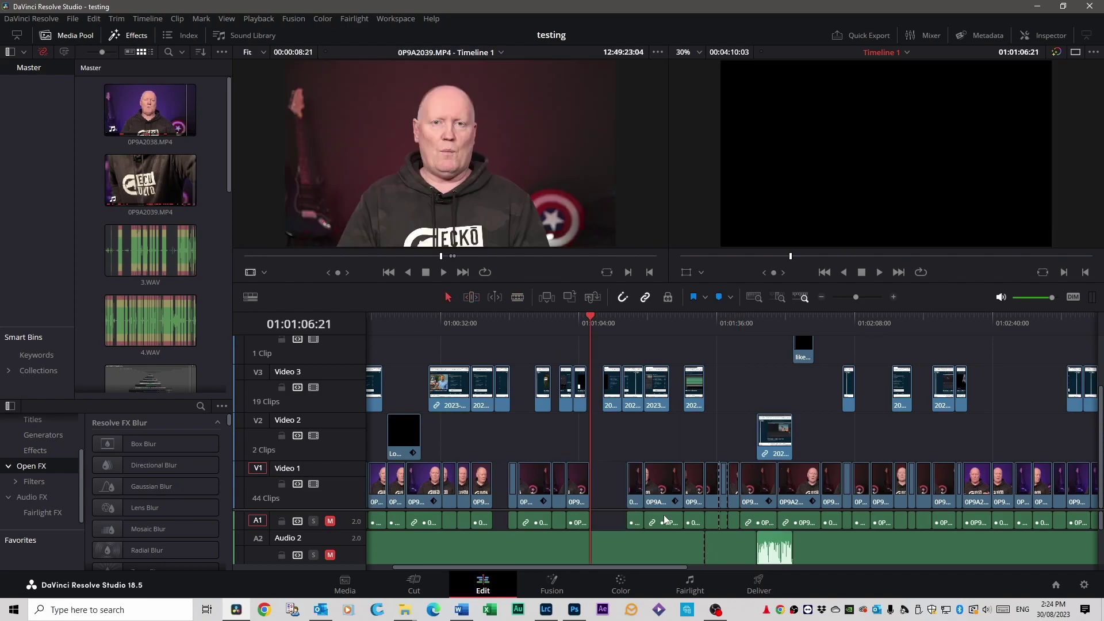
- Delete the Video 1 talking-head clip near 01:01:04 without rippling, leaving a gap
left_click(671, 490)
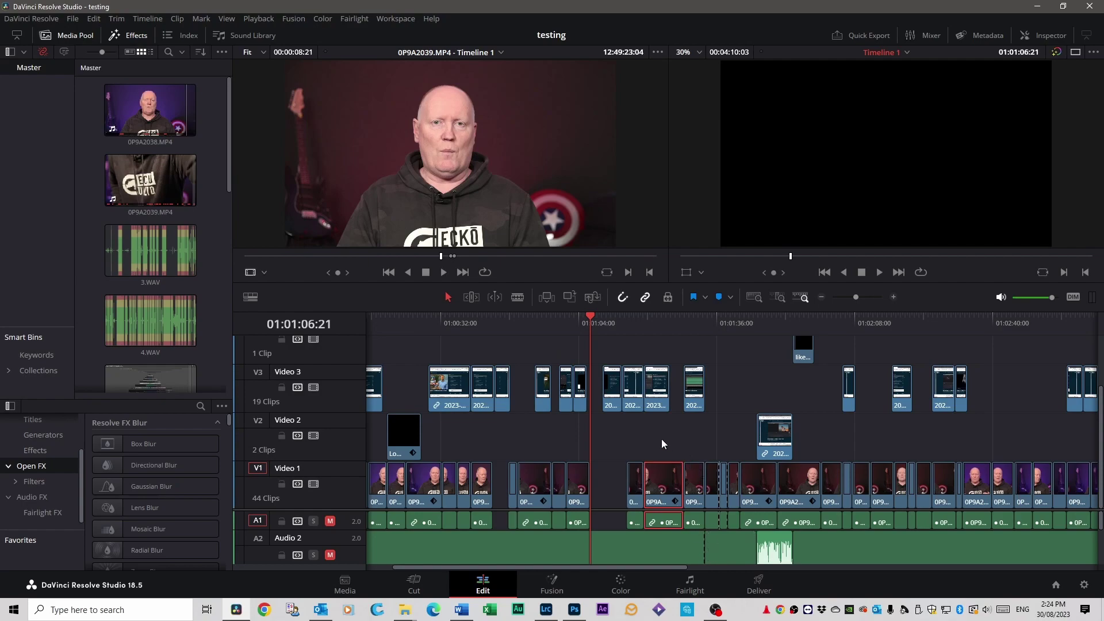
left_click(688, 483)
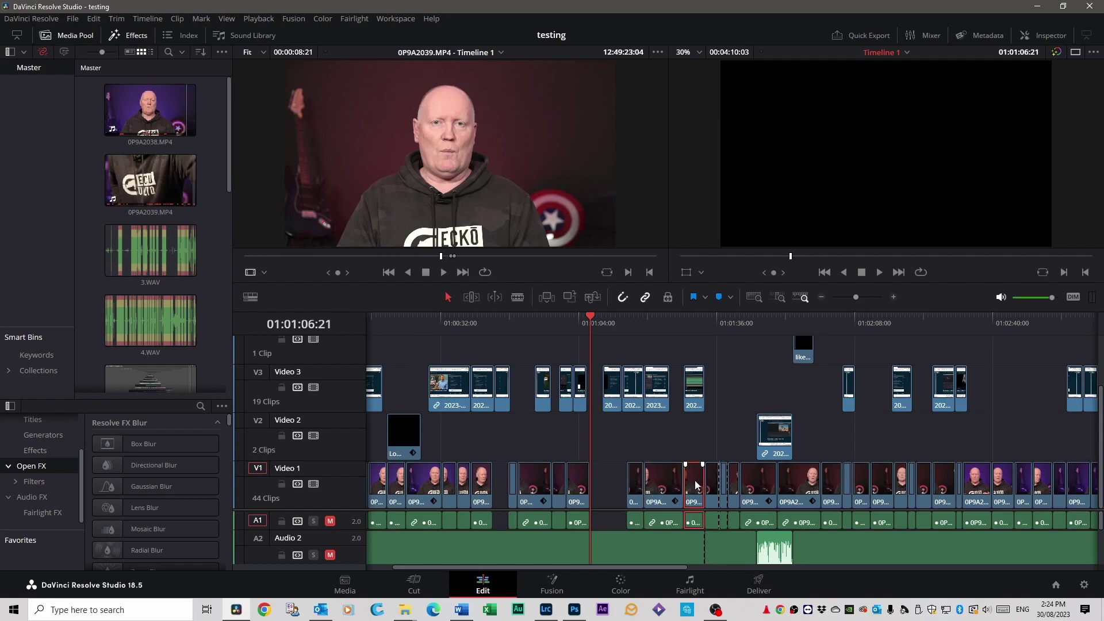
left_click(664, 483)
key("BackSpace")
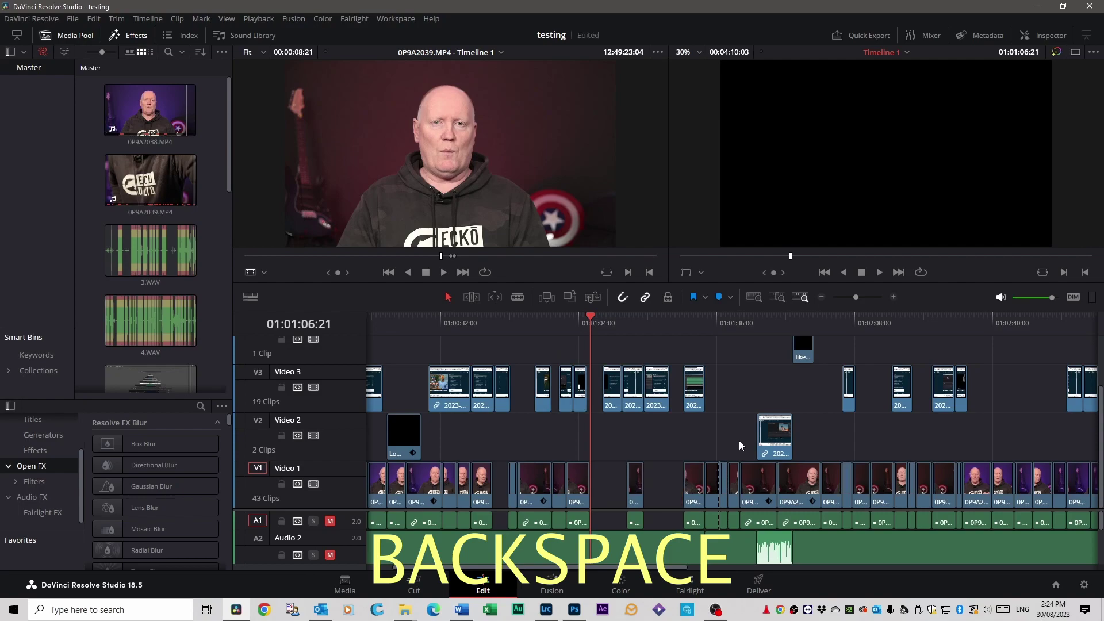
- Select all clips after the playhead at 01:01:09:17
left_click(632, 456)
left_click(743, 403)
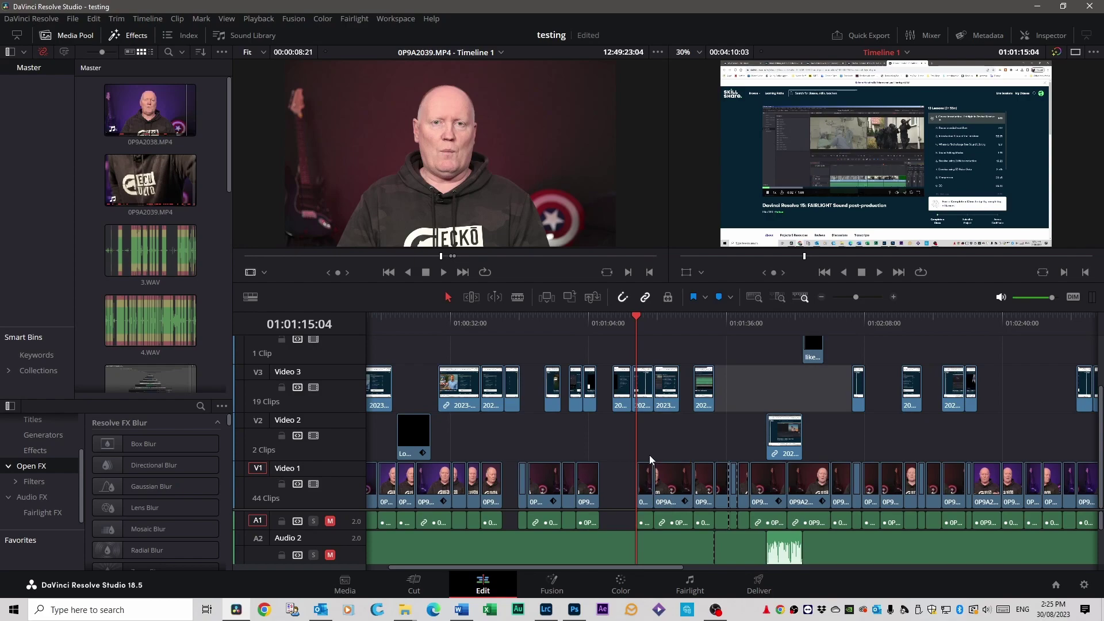
mouse_move(637, 317)
left_mouse_down()
mouse_move(615, 317)
mouse_move(636, 322)
left_mouse_up()
key("y")
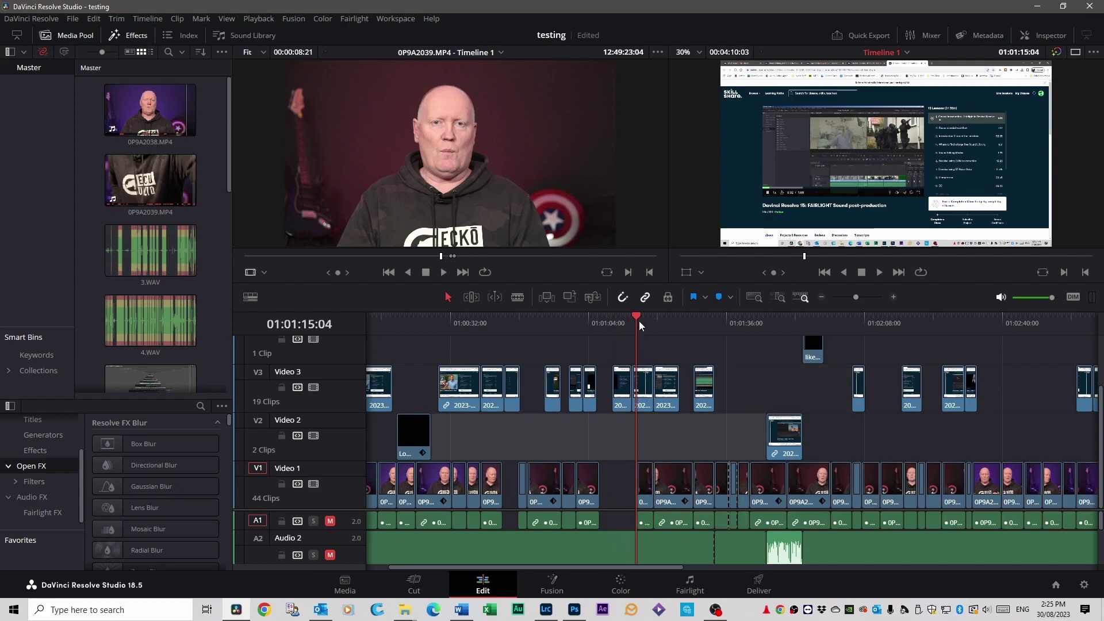
left_click_drag(638, 321, 612, 320)
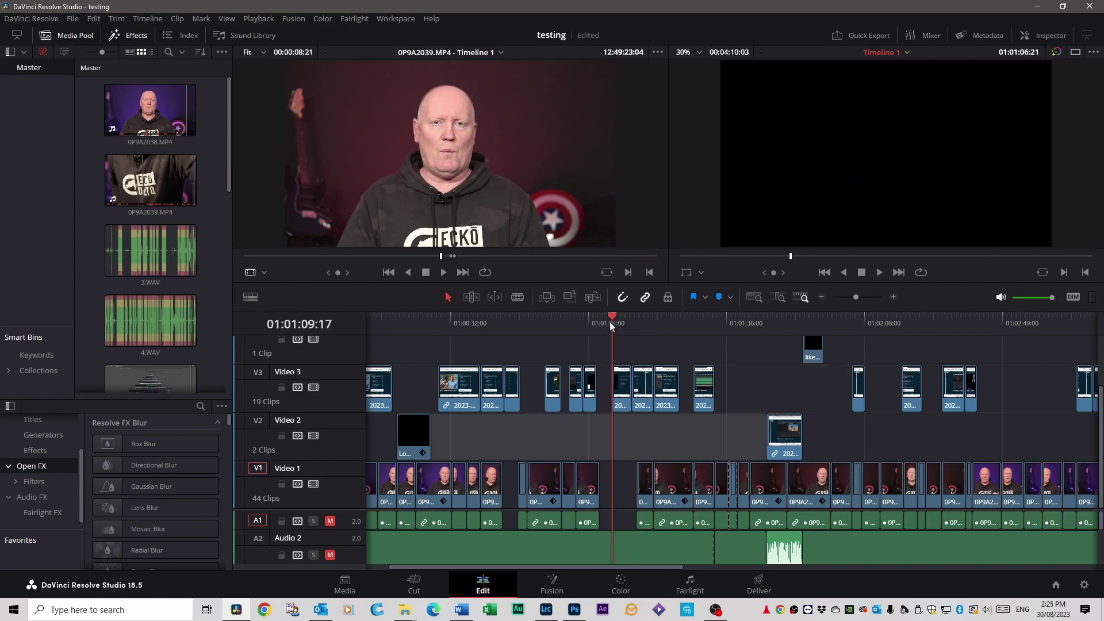
- Move the talking-head clip to Video 2, adjust its start and end, and zoom out to the whole edit
left_click(643, 464)
left_click_drag(642, 465, 646, 439)
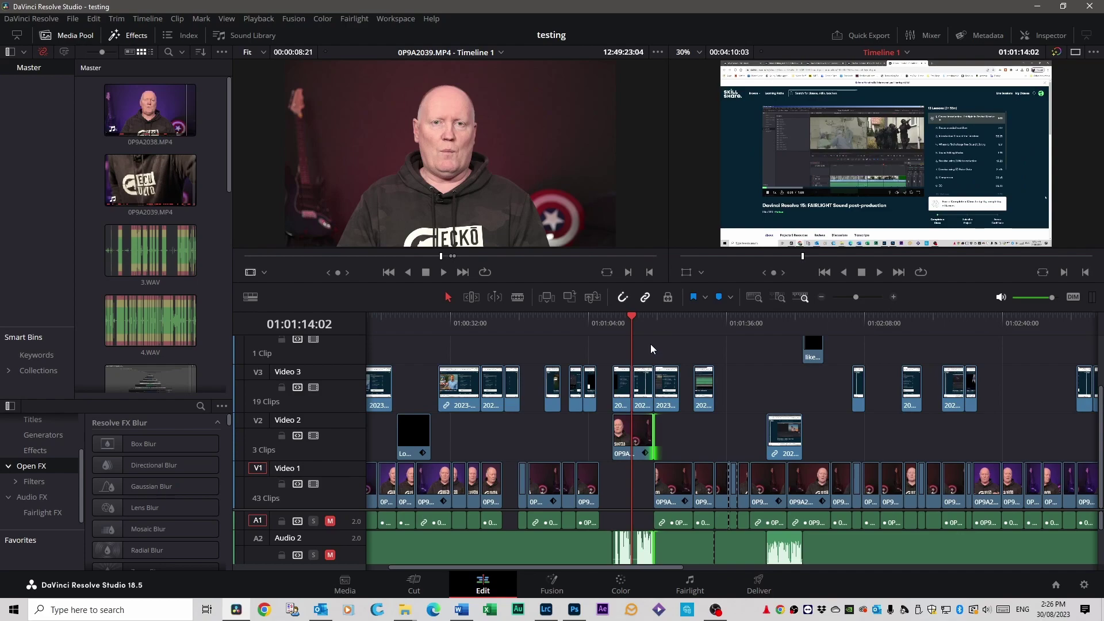
key("n")
key("n")
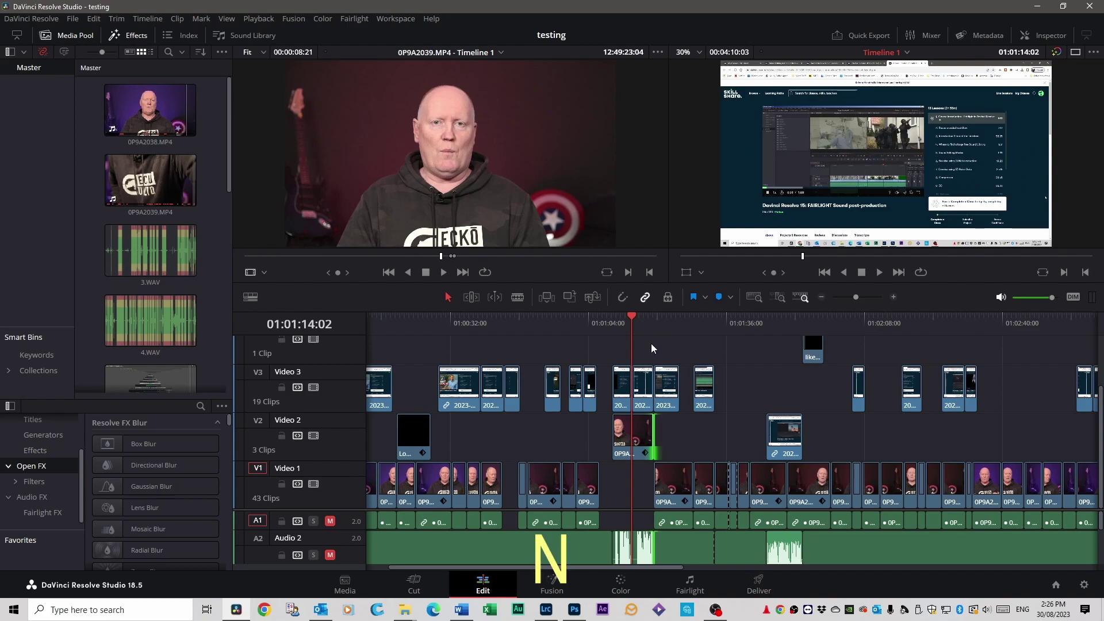
left_click_drag(614, 434, 648, 433)
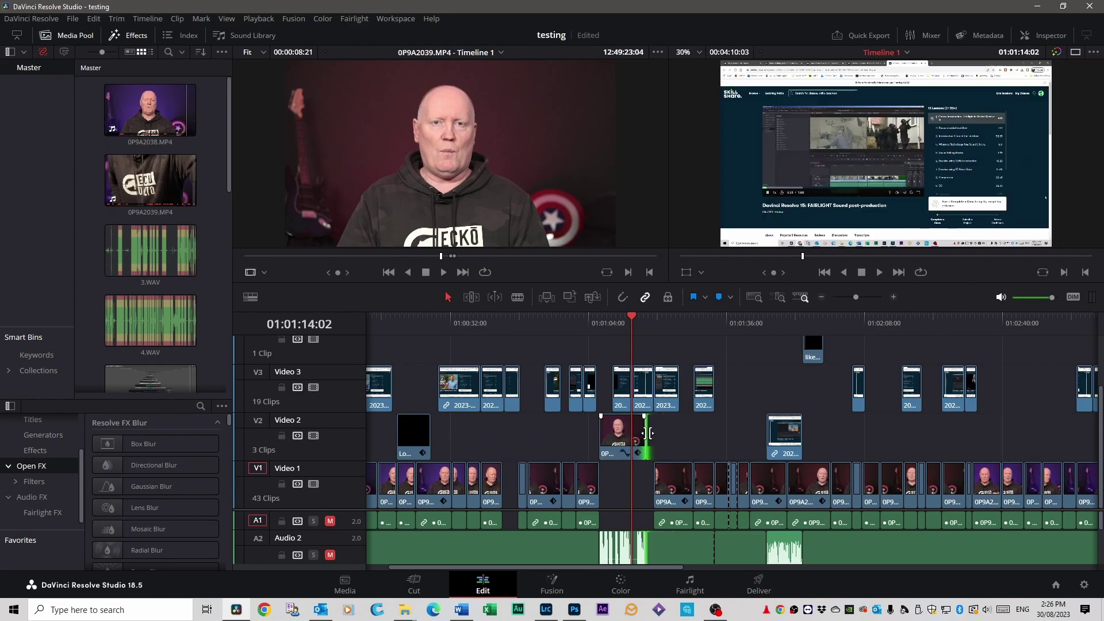
key("n")
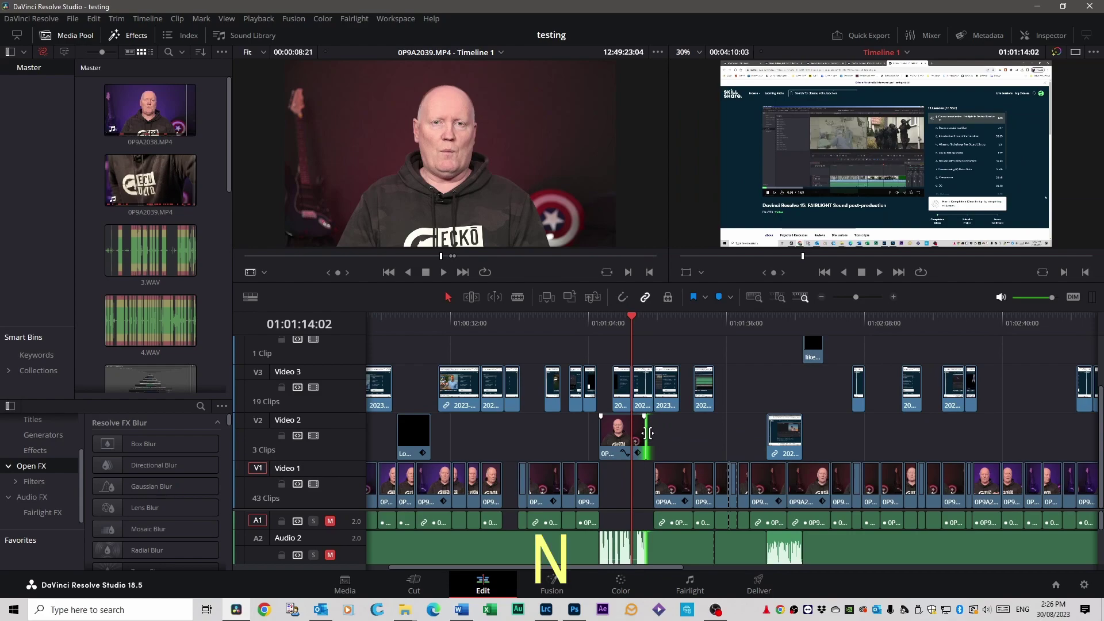
left_click_drag(648, 433, 606, 436)
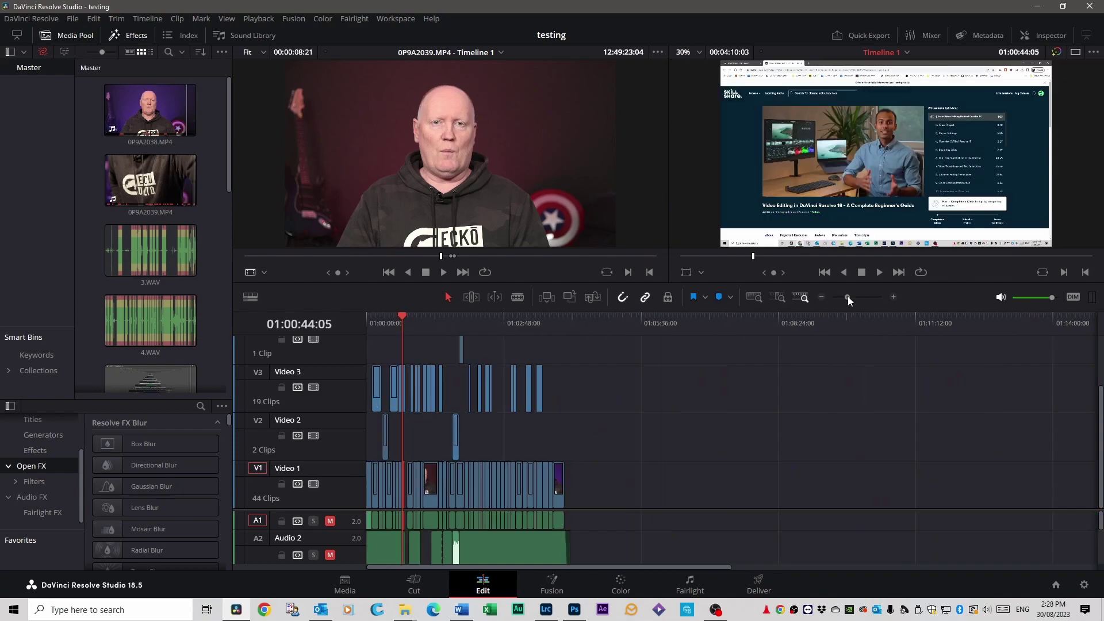
left_click_drag(848, 295, 852, 299)
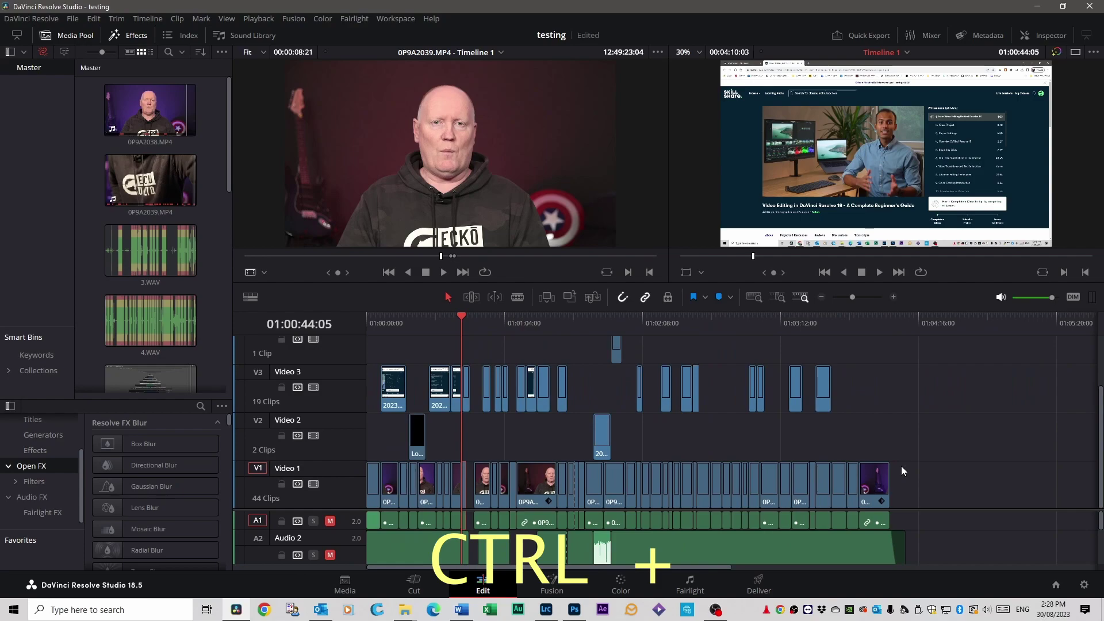
- Zoom the timeline in and out with Ctrl+= and Ctrl+-, then select a Video 1 clip
key("ctrl+equal")
key("ctrl+equal")
key("ctrl+equal")
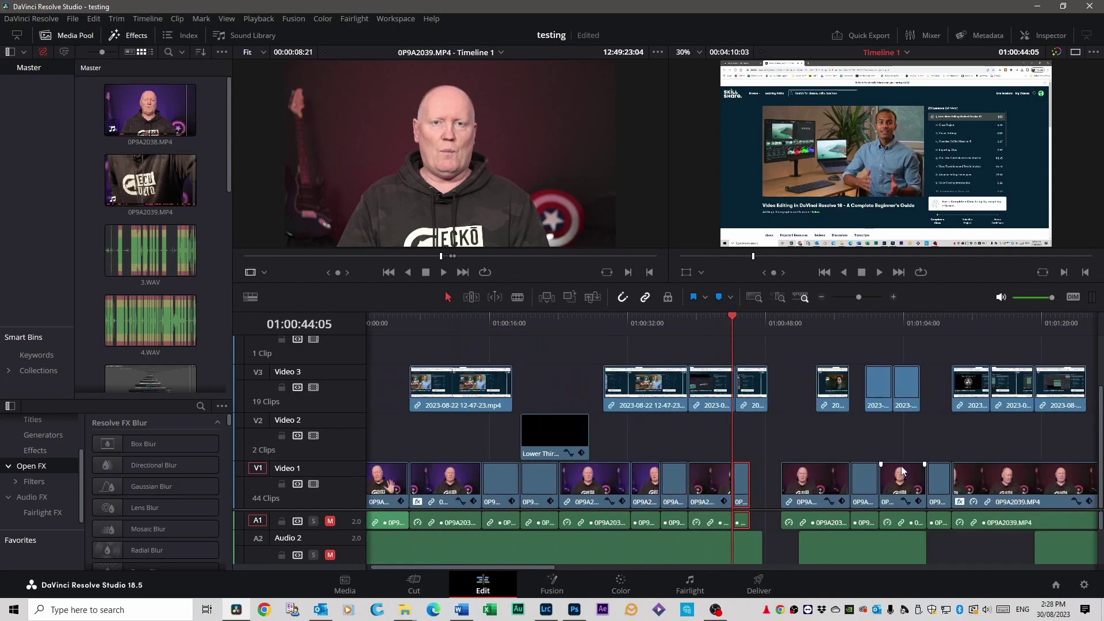
key("ctrl+equal")
key("ctrl+equal")
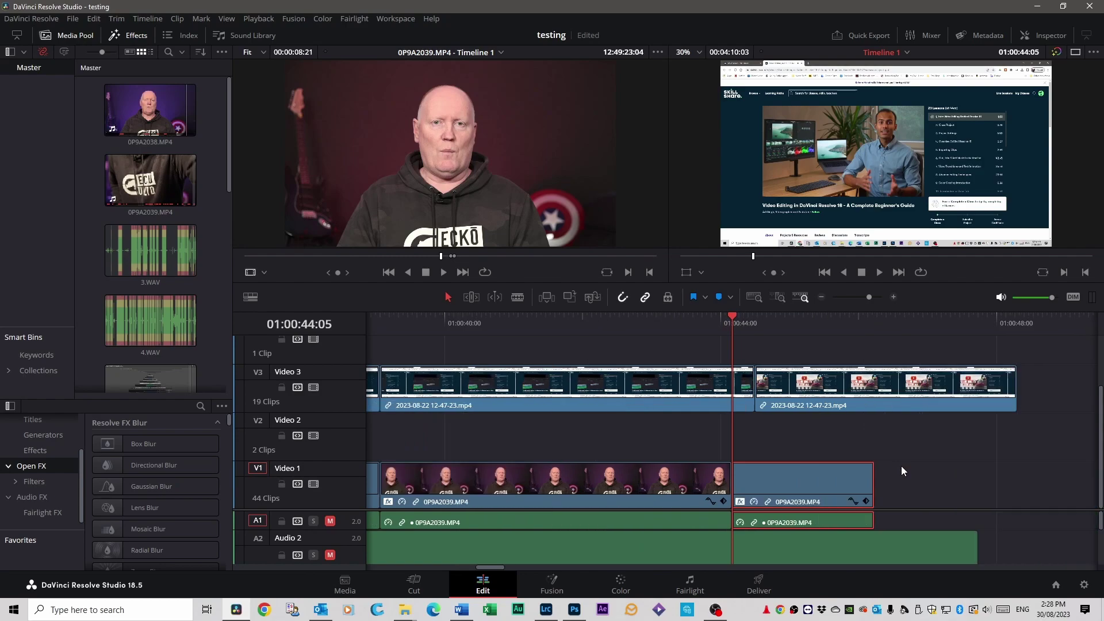
key("ctrl+minus")
key("ctrl+minus")
key("ctrl+minus")
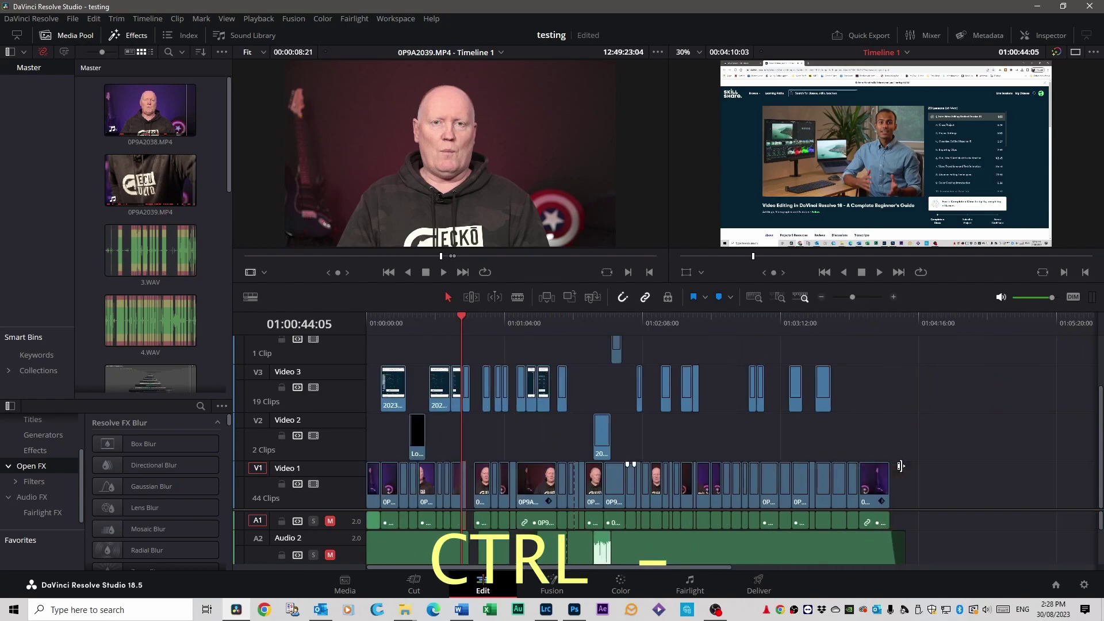
key("ctrl+equal")
key("ctrl+equal")
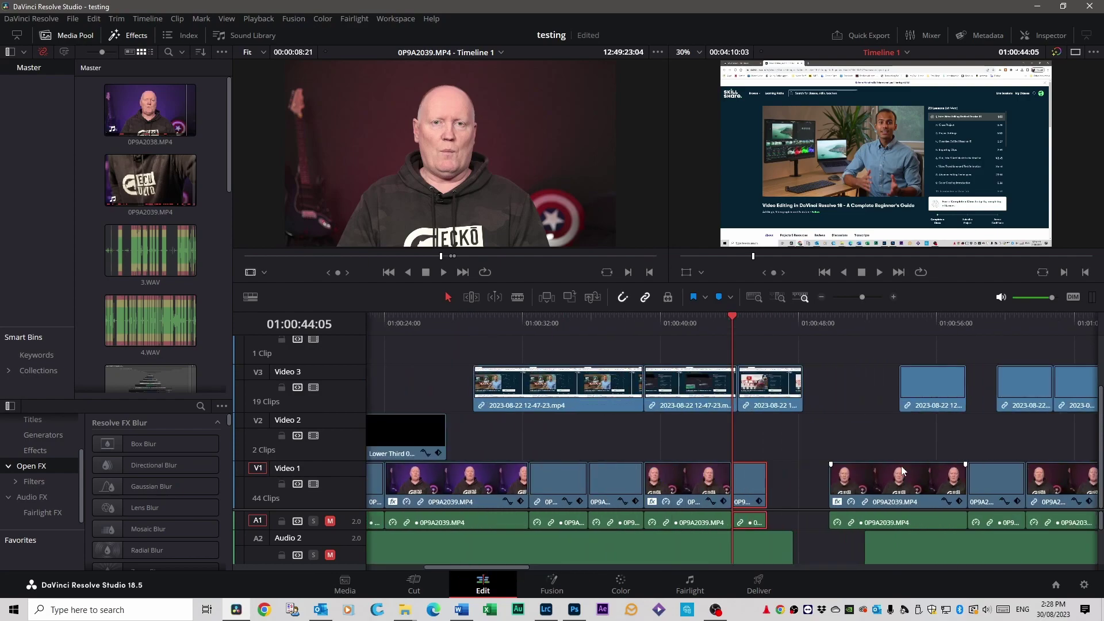
key("ctrl+minus")
key("ctrl+minus")
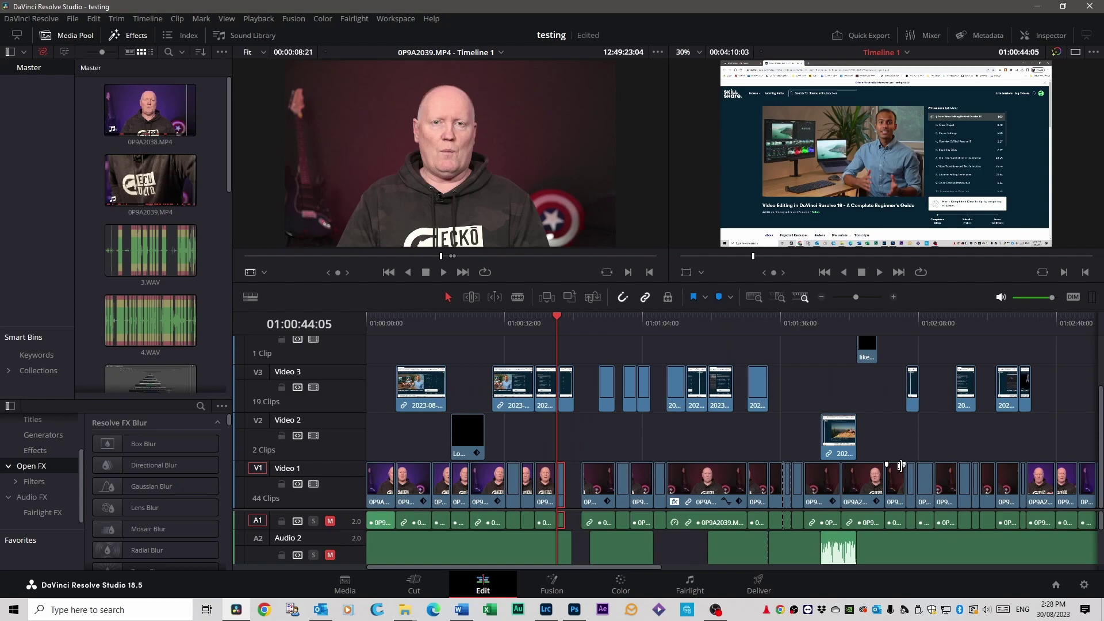
left_click(584, 506)
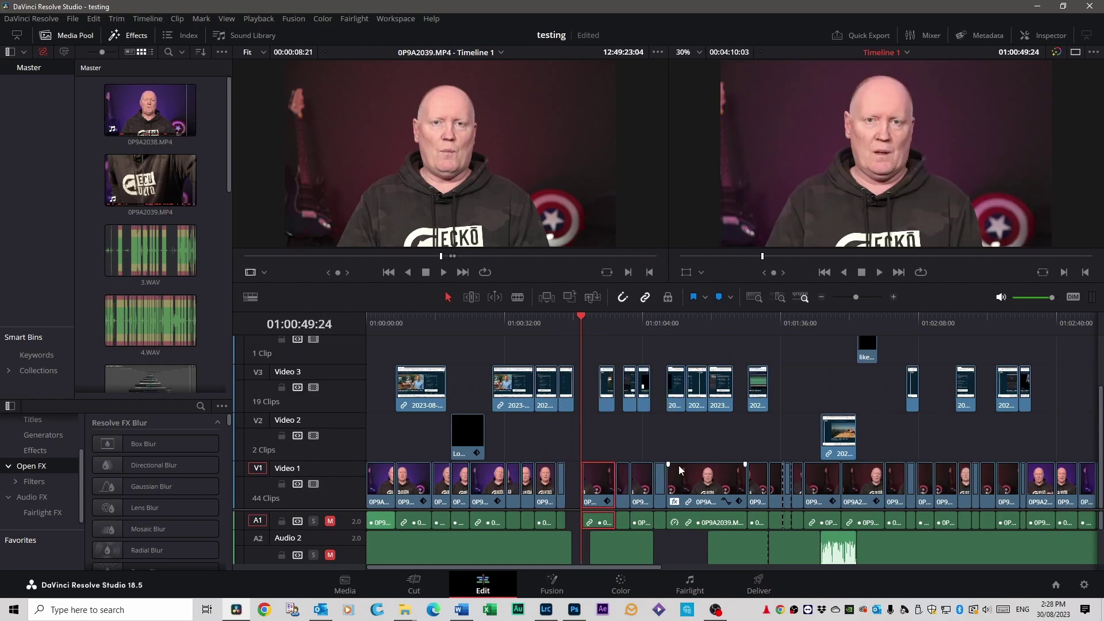
- Play the timeline from the selected clip, then scrub 0P9A2039.MP4 to a later source frame
key("ctrl+t")
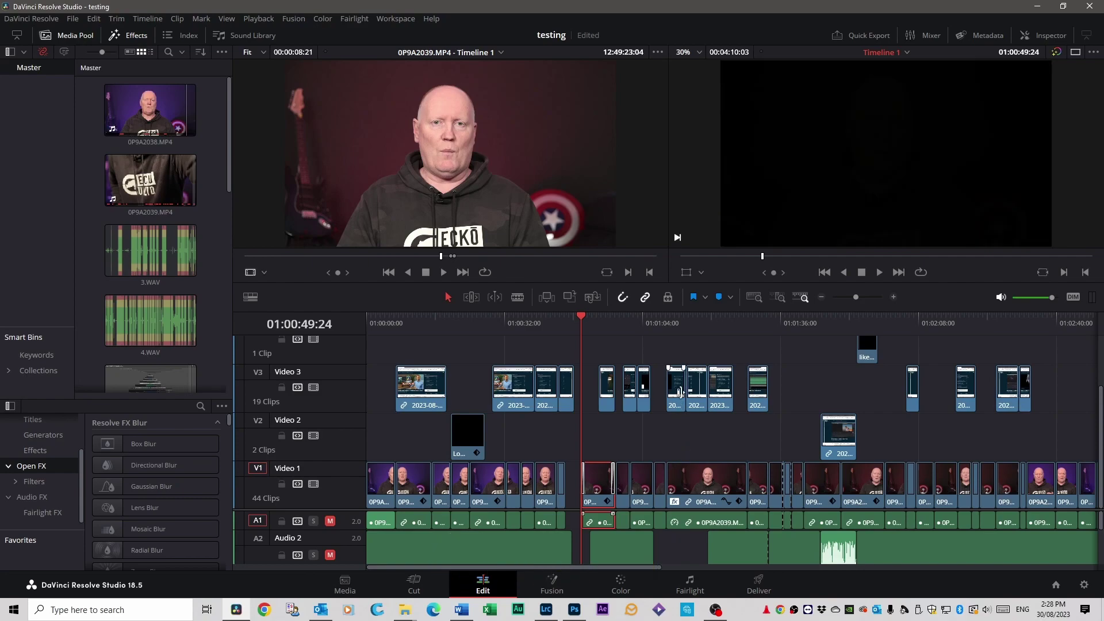
key("space")
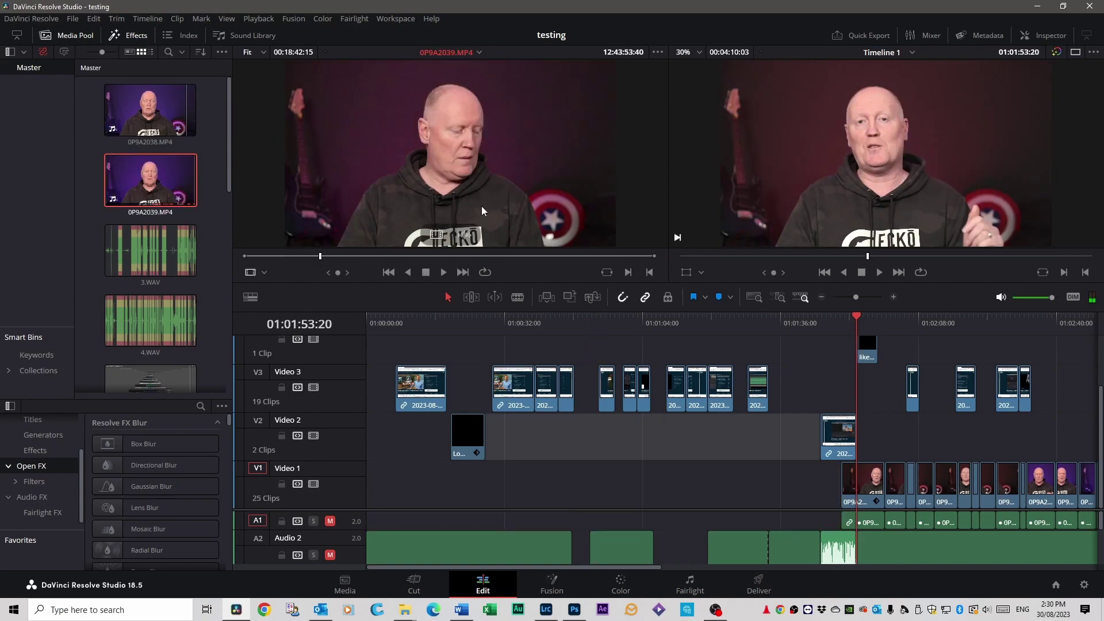
left_click(526, 256)
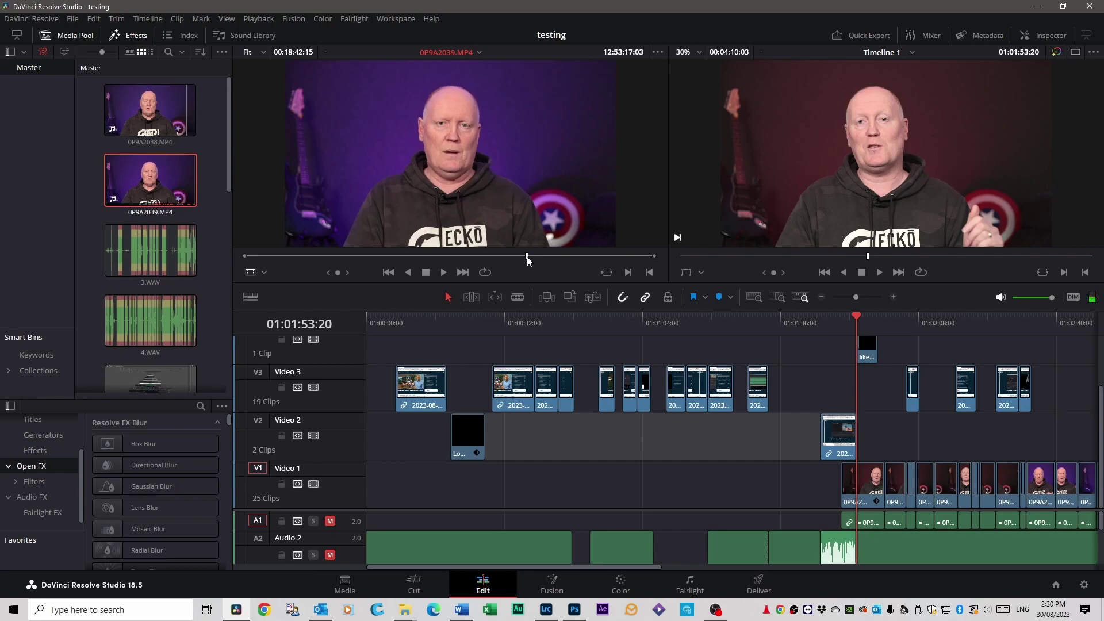
left_click_drag(527, 256, 408, 257)
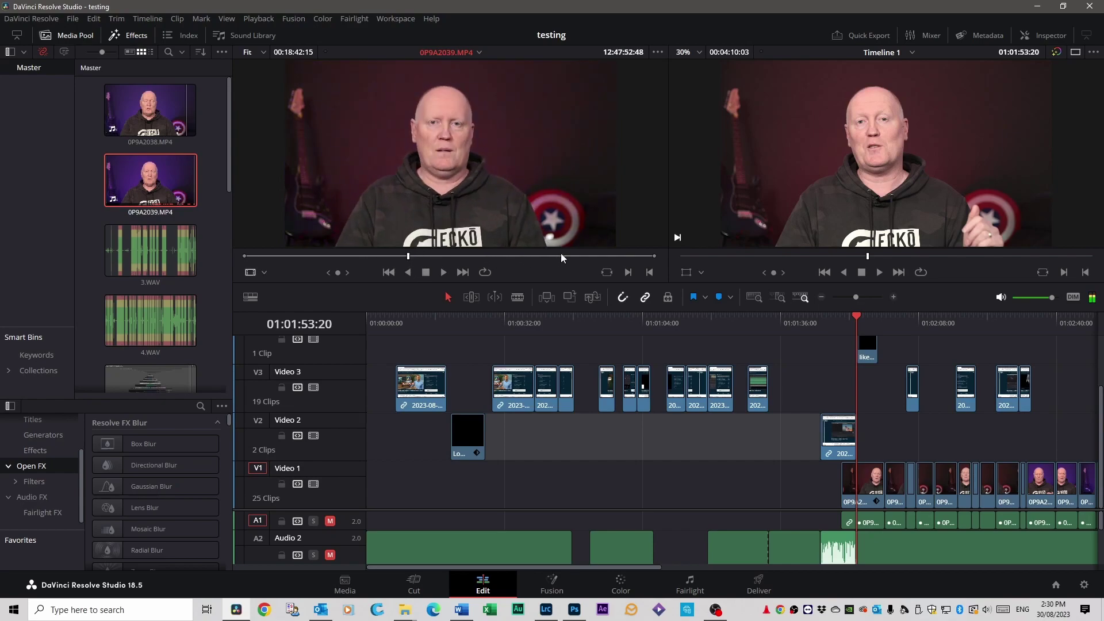
- Mark an In and Out range on 0P9A2039.MP4 and try dragging it onto the timeline
left_click(629, 272)
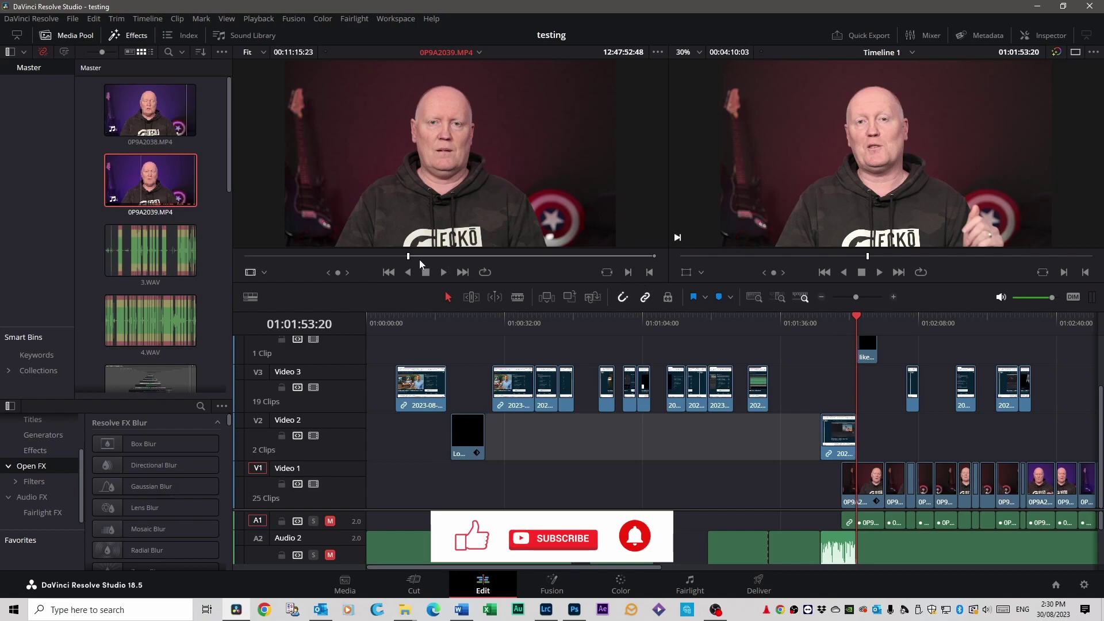
left_click_drag(409, 257, 536, 257)
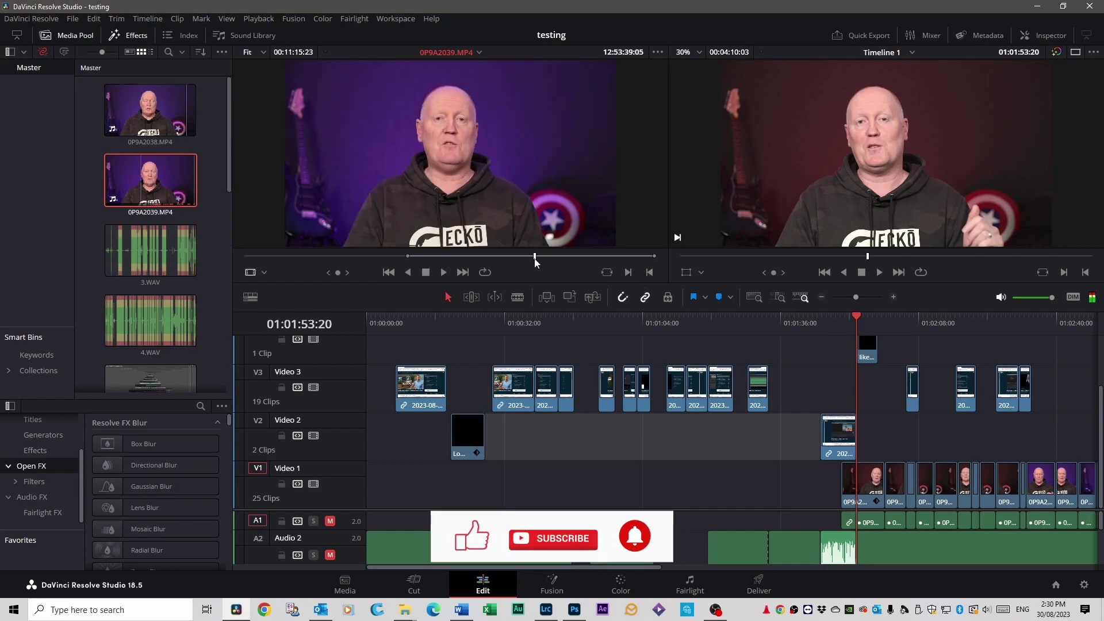
left_click(651, 271)
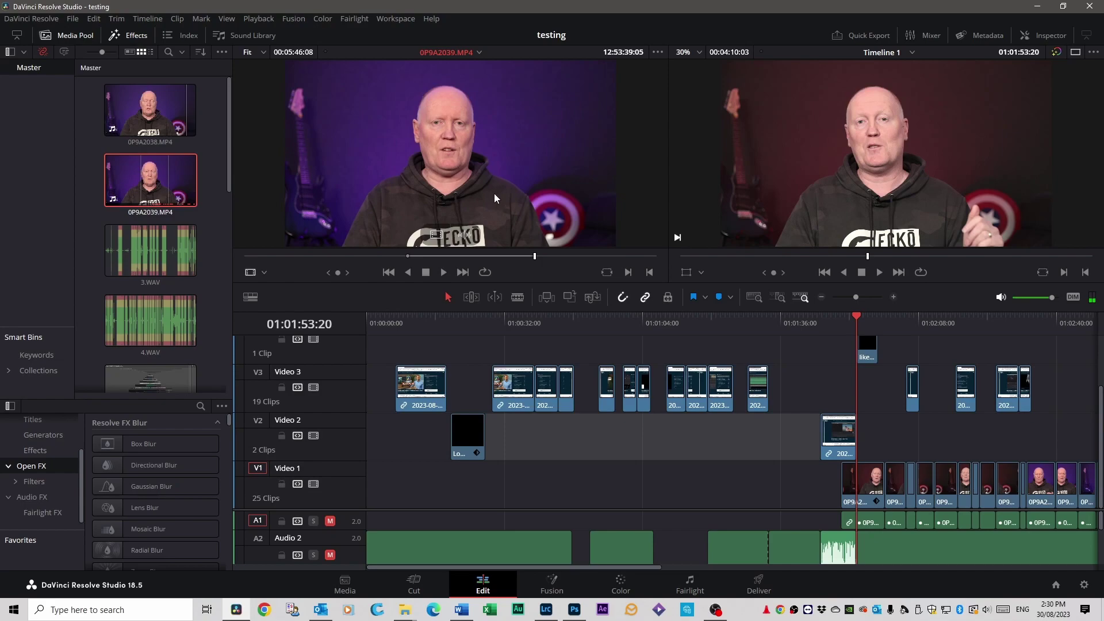
left_click_drag(494, 193, 480, 225)
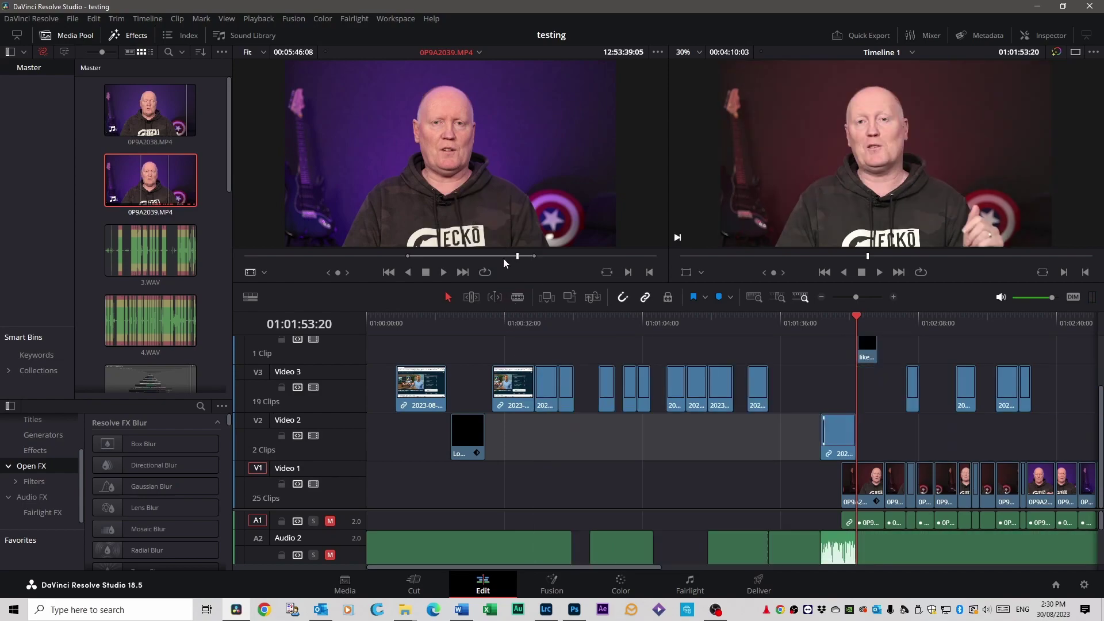
- Re-mark the In and Out points and overwrite the range into the timeline at the playhead
left_click(430, 257)
key("i")
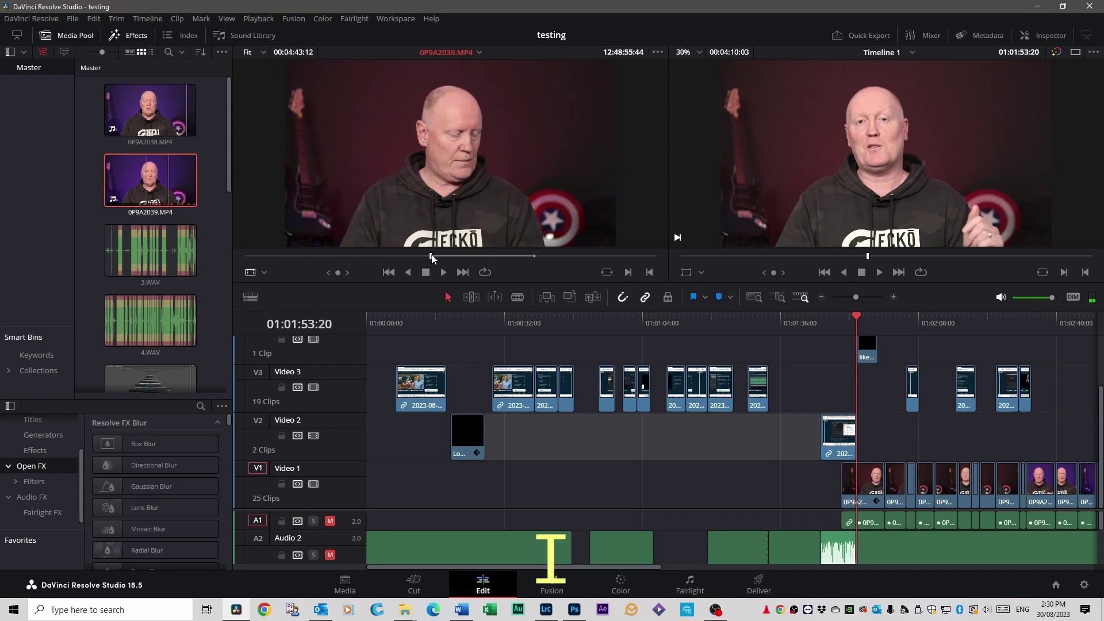
left_click_drag(431, 257, 459, 257)
key("o")
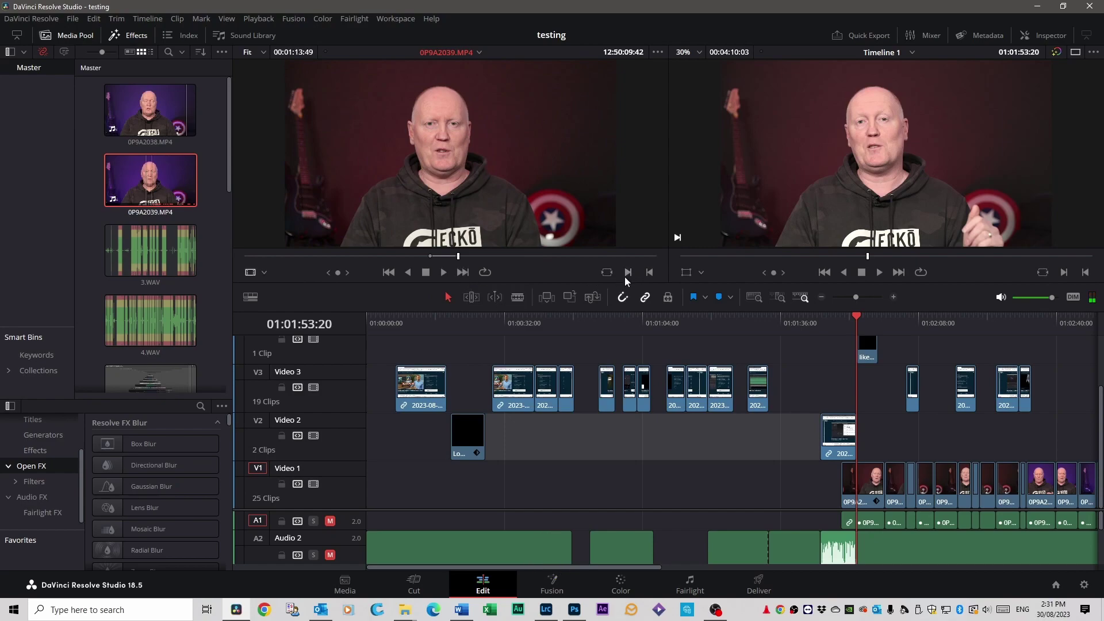
left_click_drag(459, 257, 562, 263)
key("i")
key("i")
key("o")
key("i")
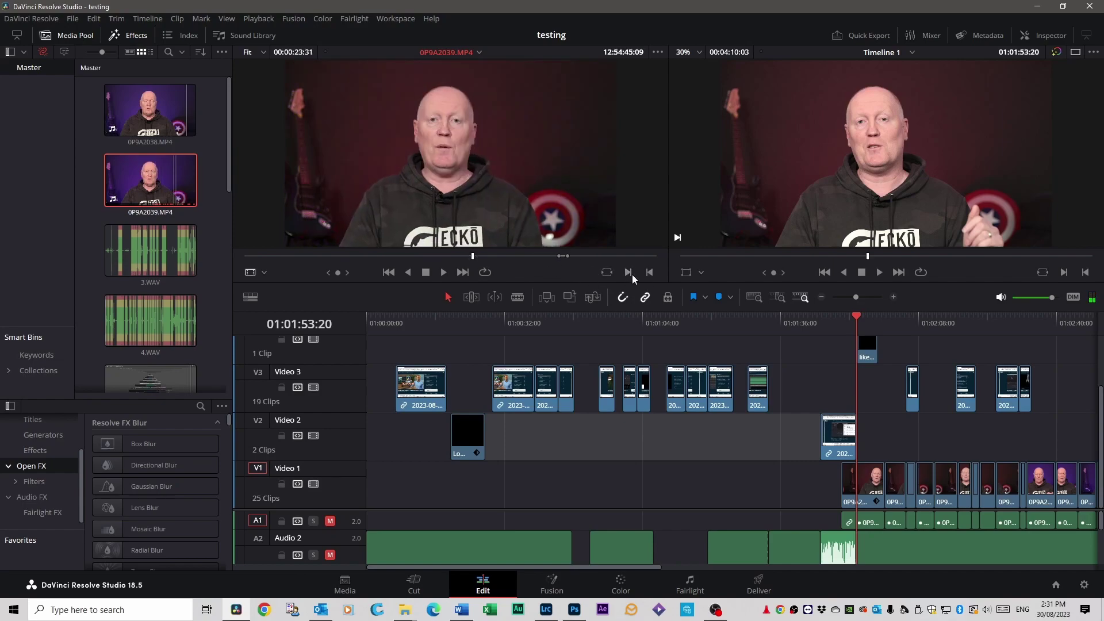
left_click(647, 274)
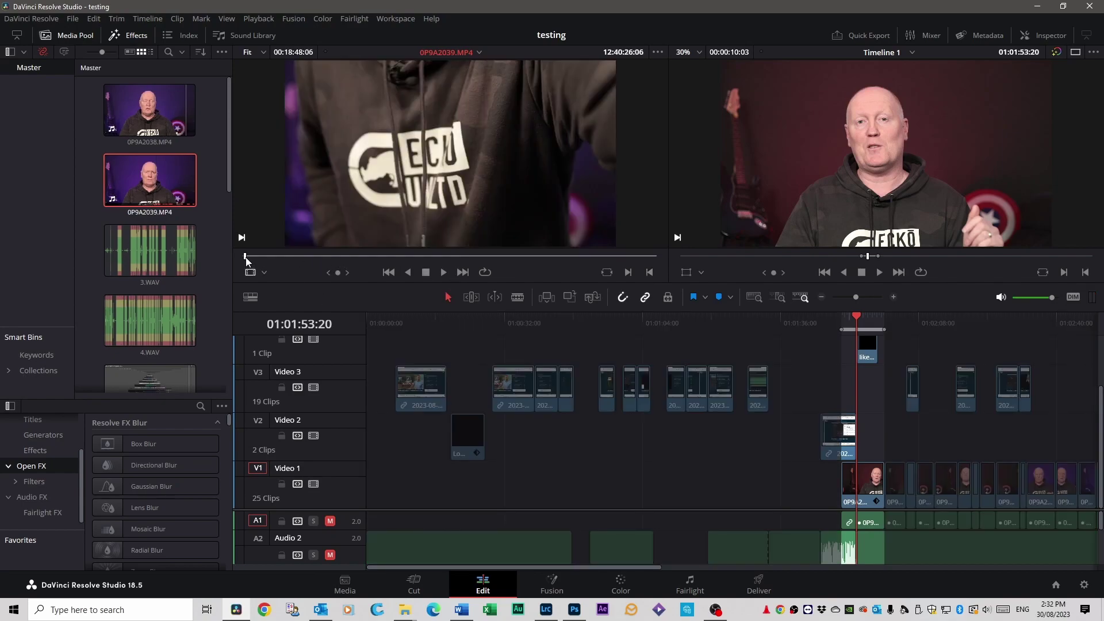
- Add a marker at 12:41:19:31 on 0P9A2039.MP4 and name it 'man sits in chair'
left_click_drag(247, 260, 281, 261)
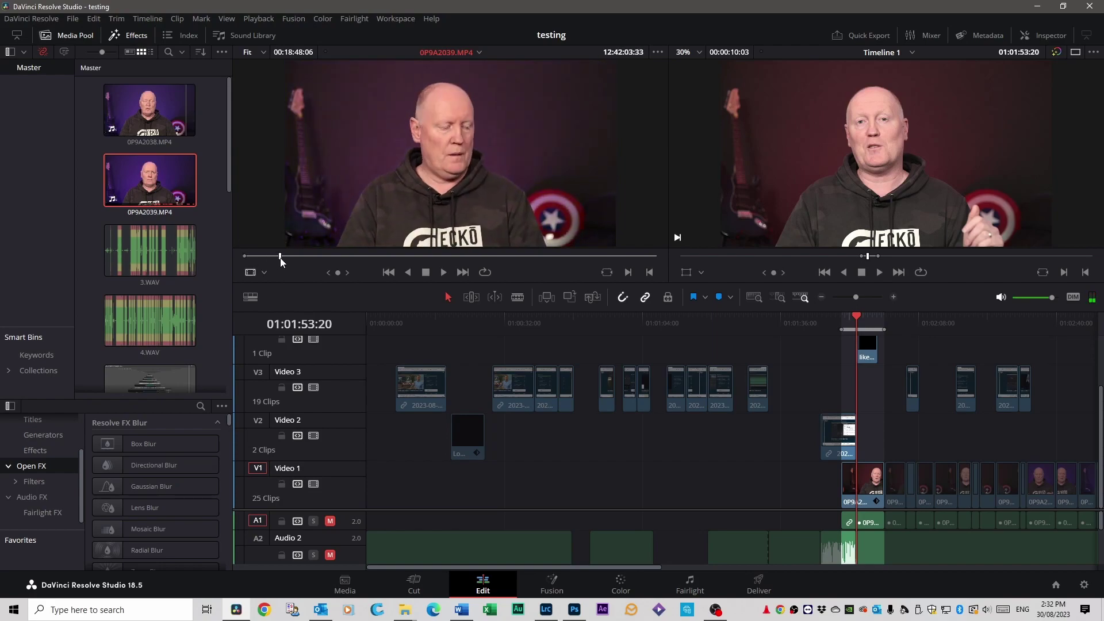
key("m")
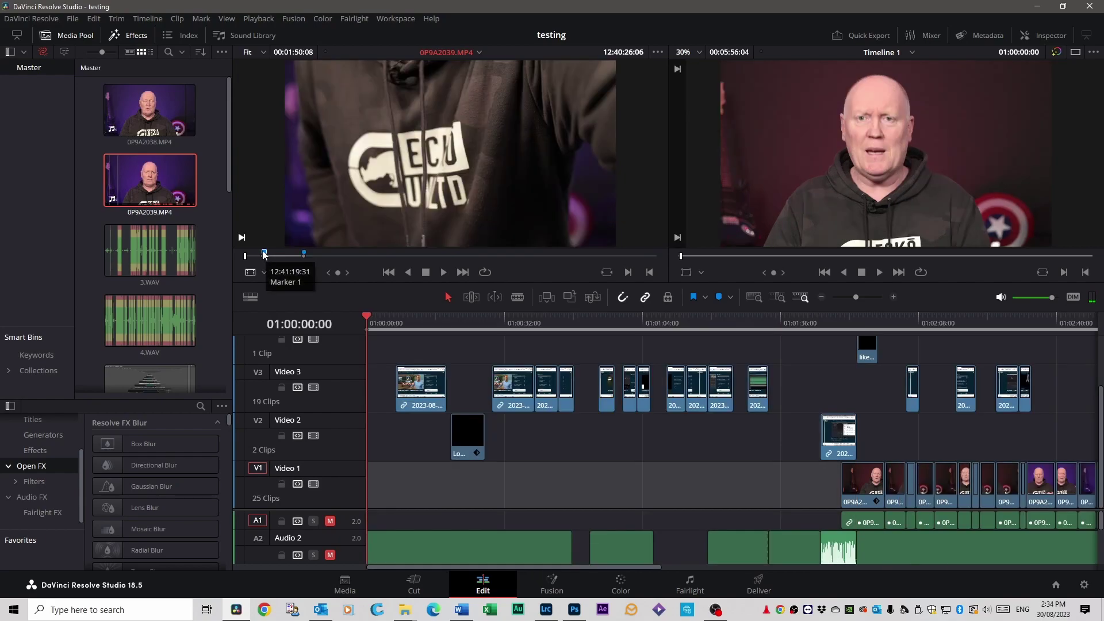
double_click(264, 253)
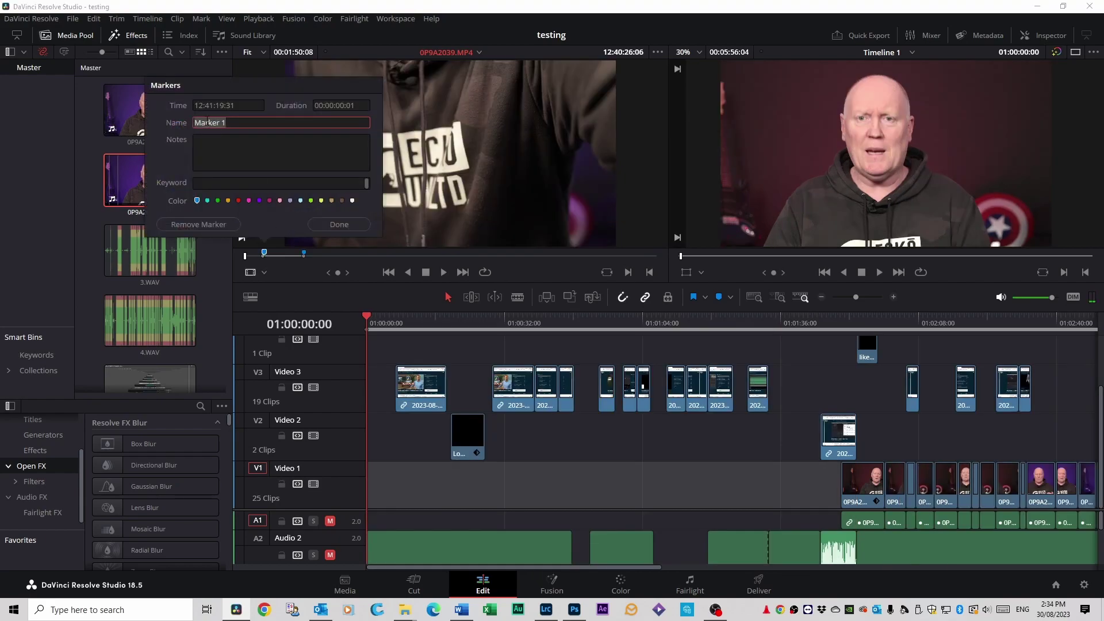
left_click(229, 123)
left_click_drag(229, 123, 190, 122)
type("man sits in chair")
left_click(237, 157)
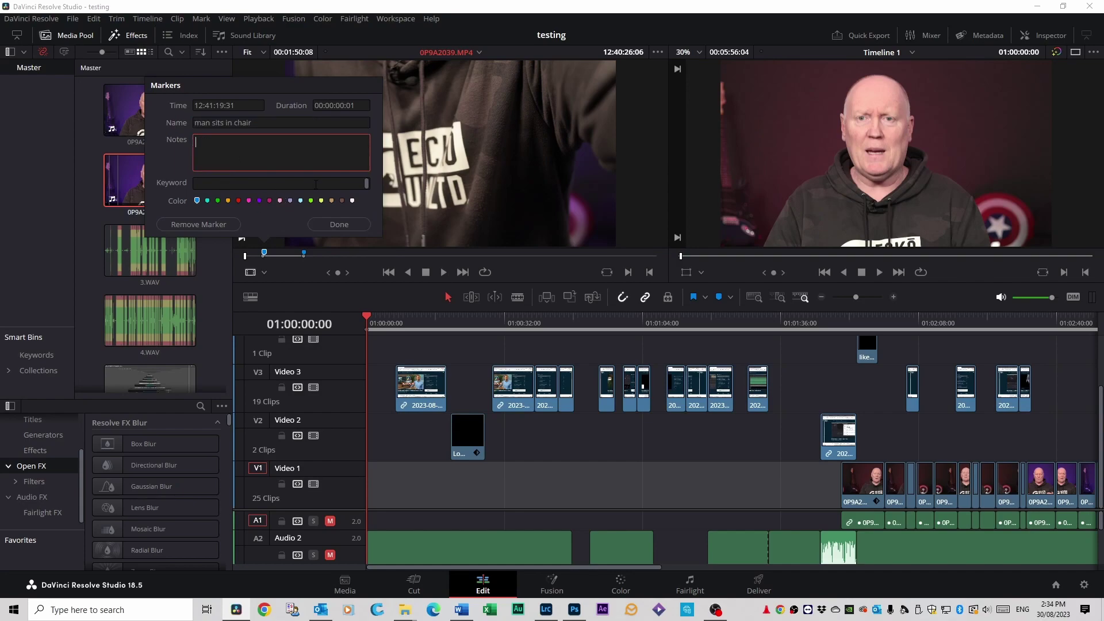
left_click(339, 224)
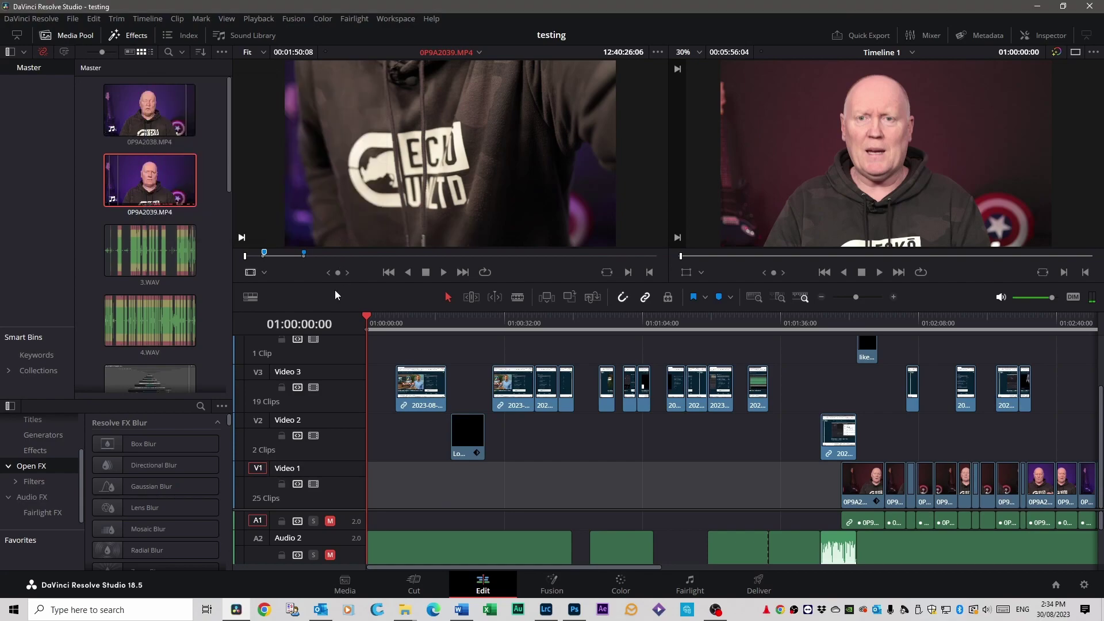
- After the 'man sits in chair' marker, add a source marker at 12:46:13:42 named 'put text here'
left_click(264, 253)
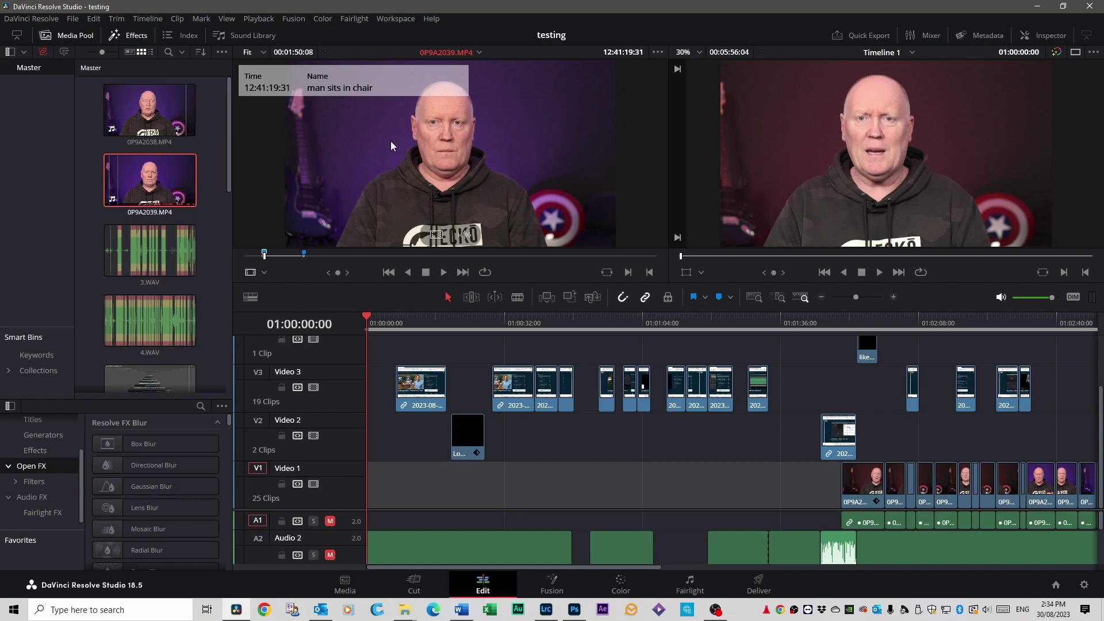
left_click(287, 256)
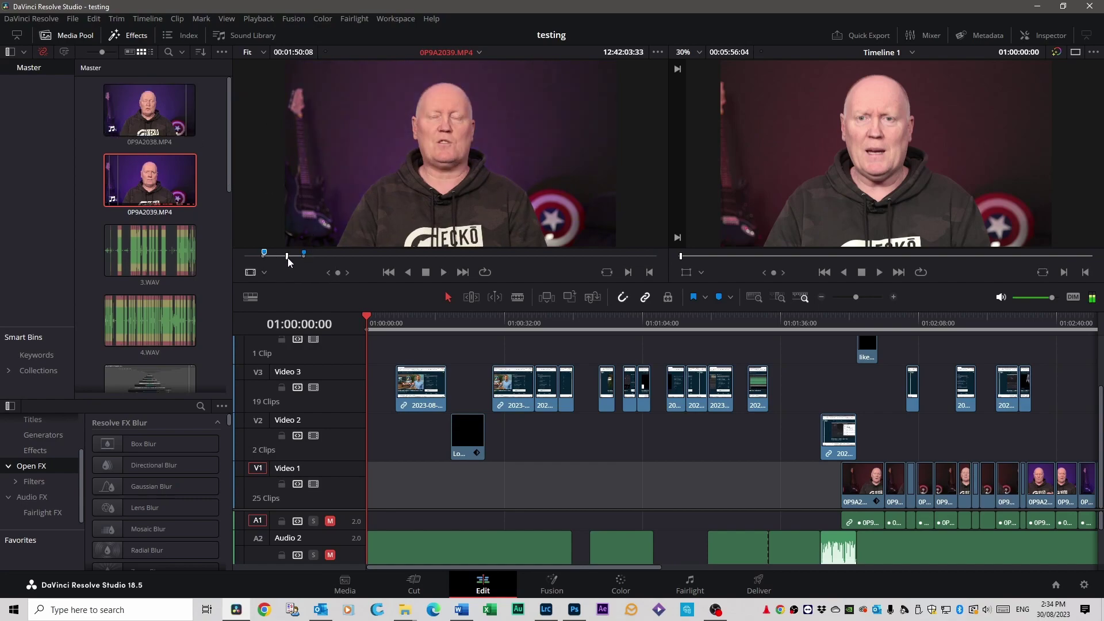
left_click(264, 254)
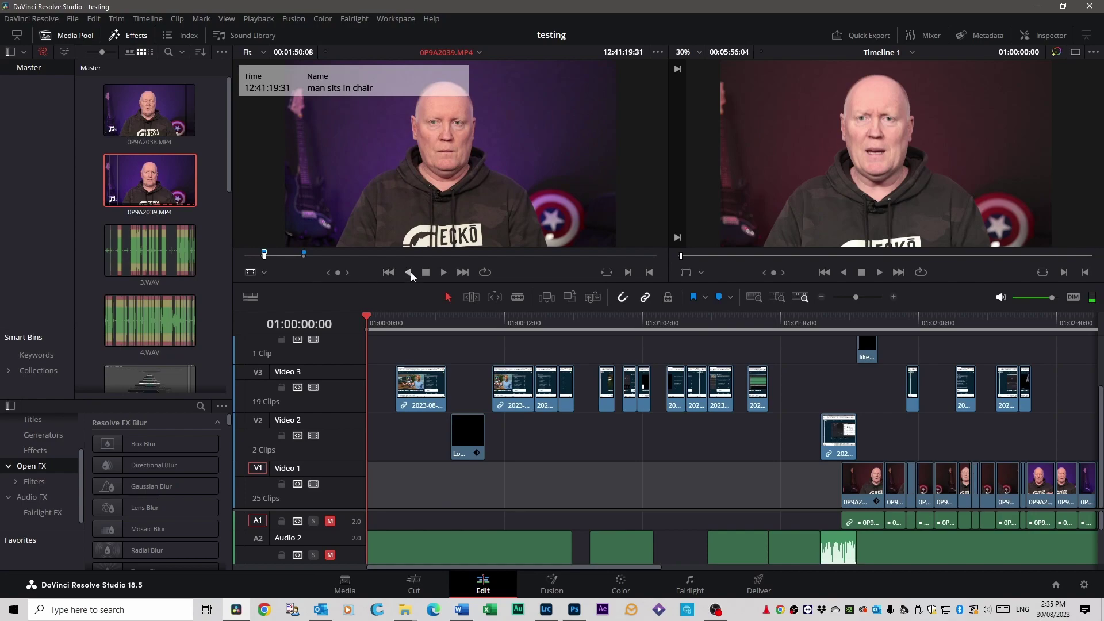
left_click(371, 256)
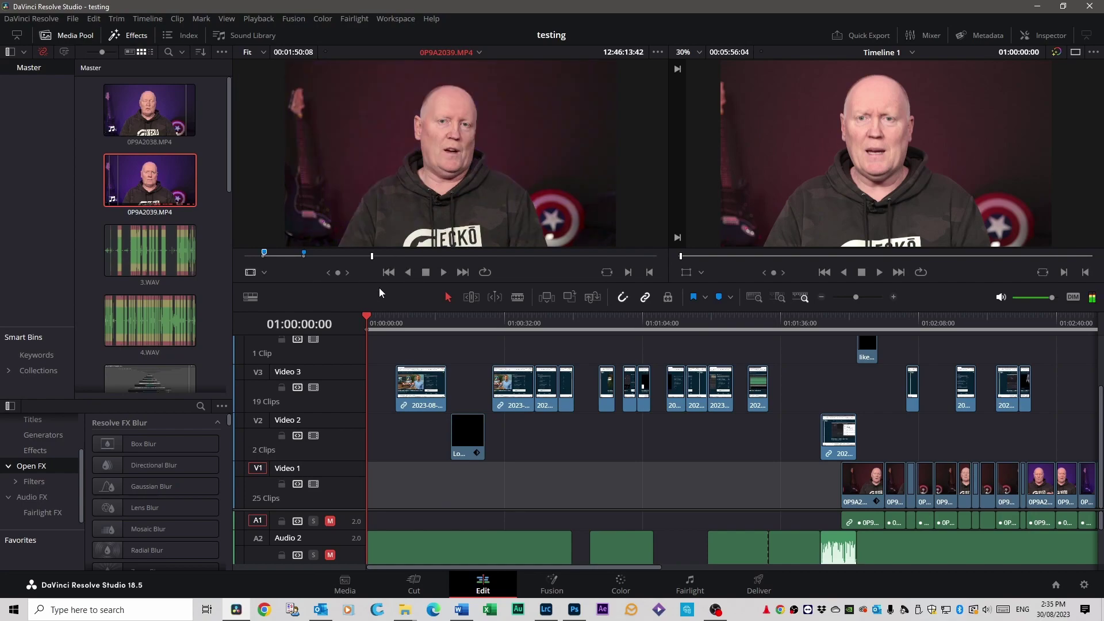
key("m")
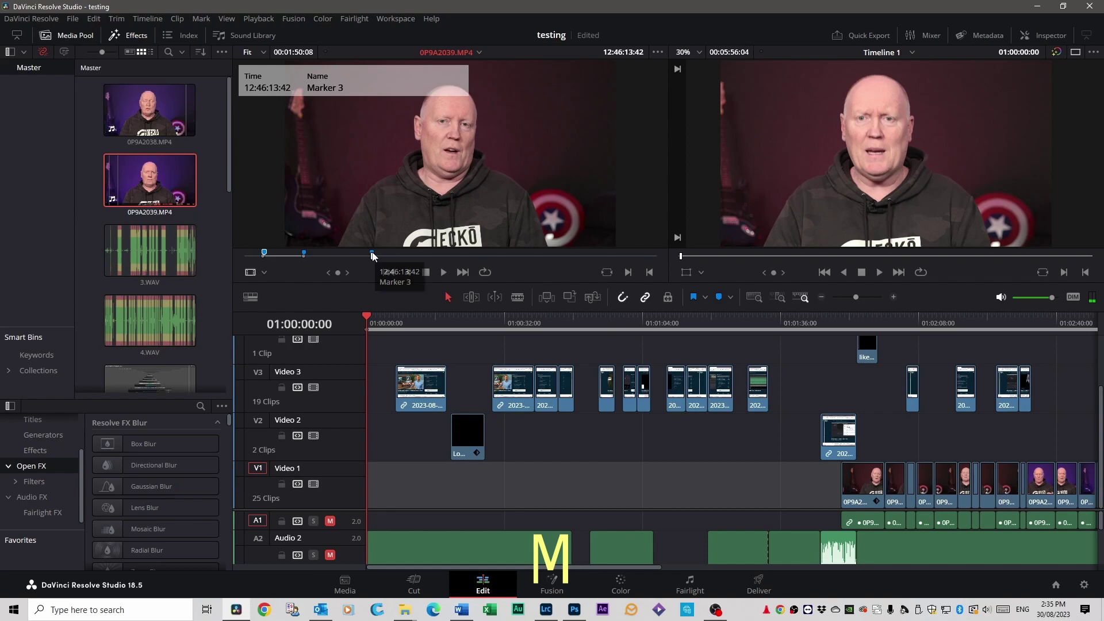
key("m")
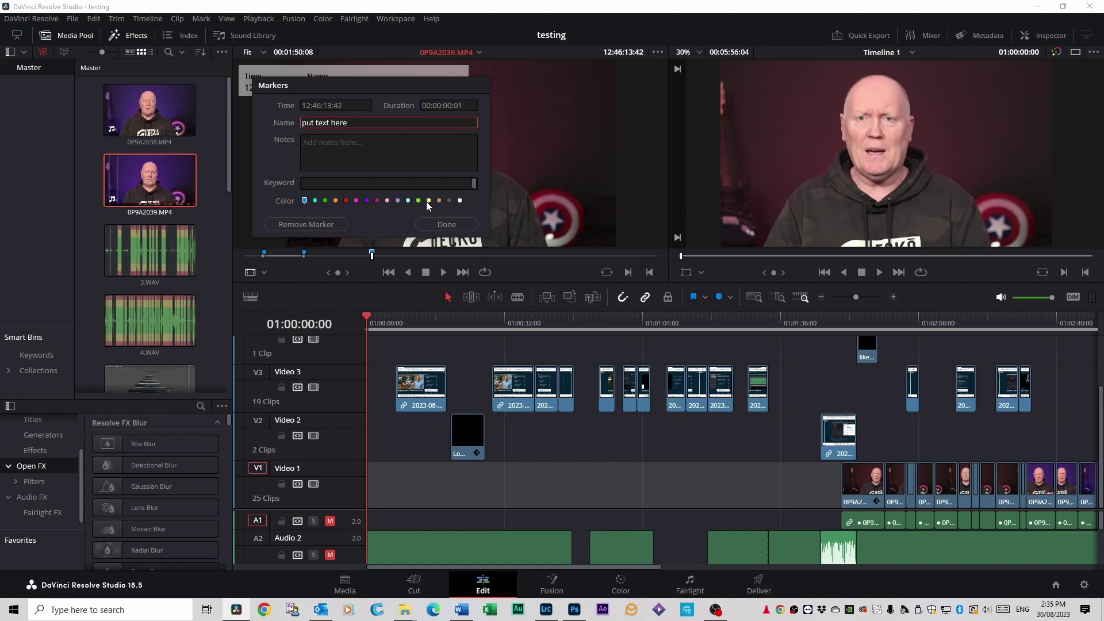
left_click(454, 225)
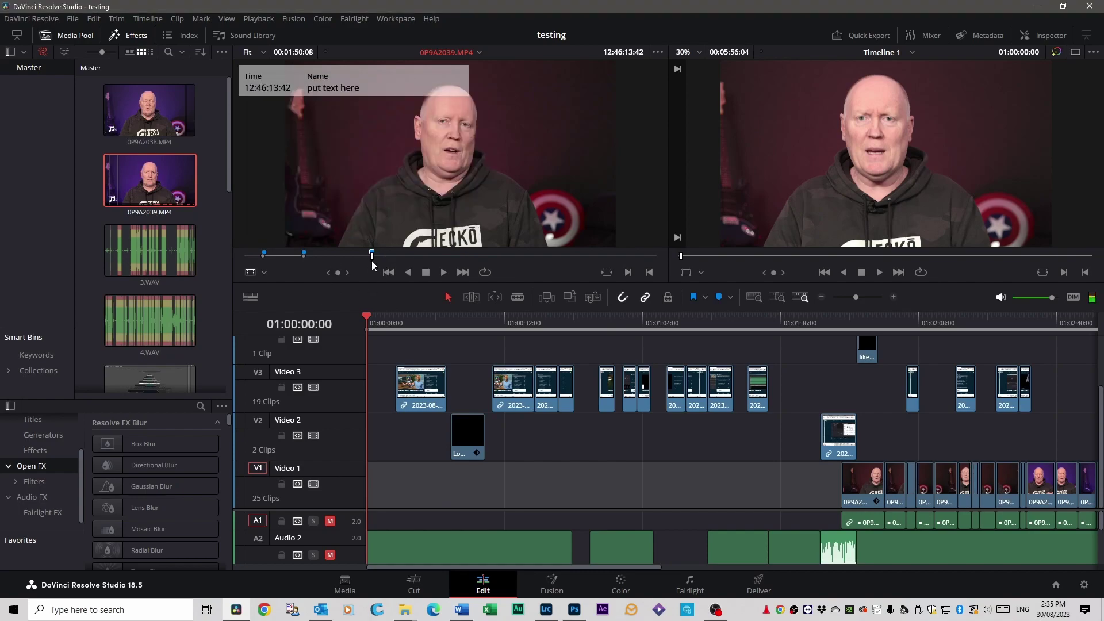
mouse_move(372, 259)
left_mouse_down()
mouse_move(511, 260)
mouse_move(372, 254)
left_mouse_up()
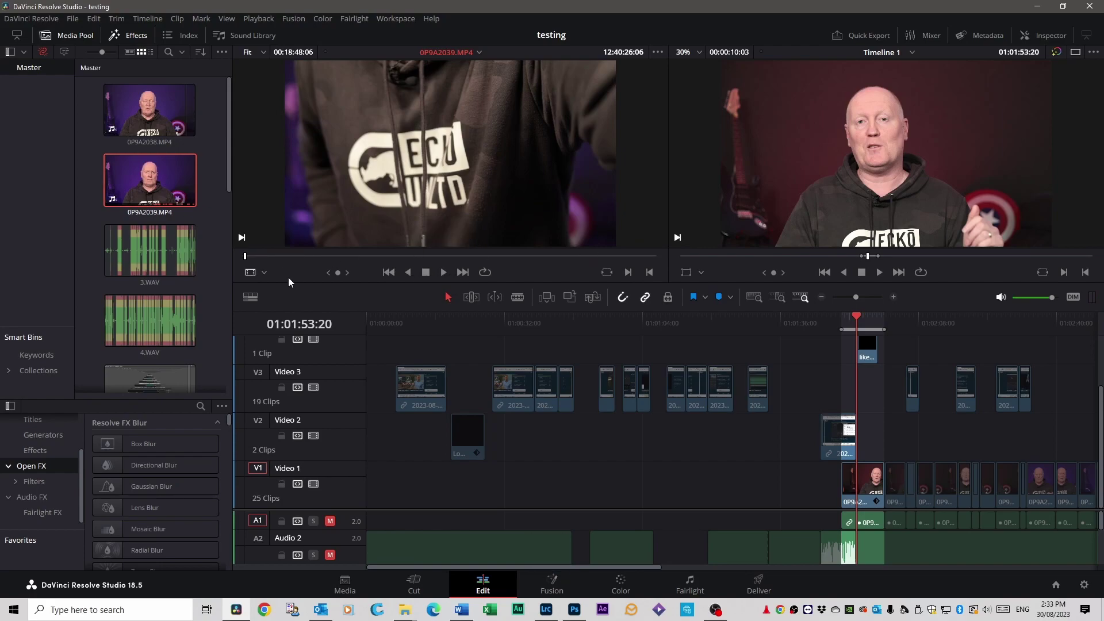
- Add a second marker to 0P9A2039.MP4 in the source viewer
left_click_drag(249, 262, 304, 257)
key("m")
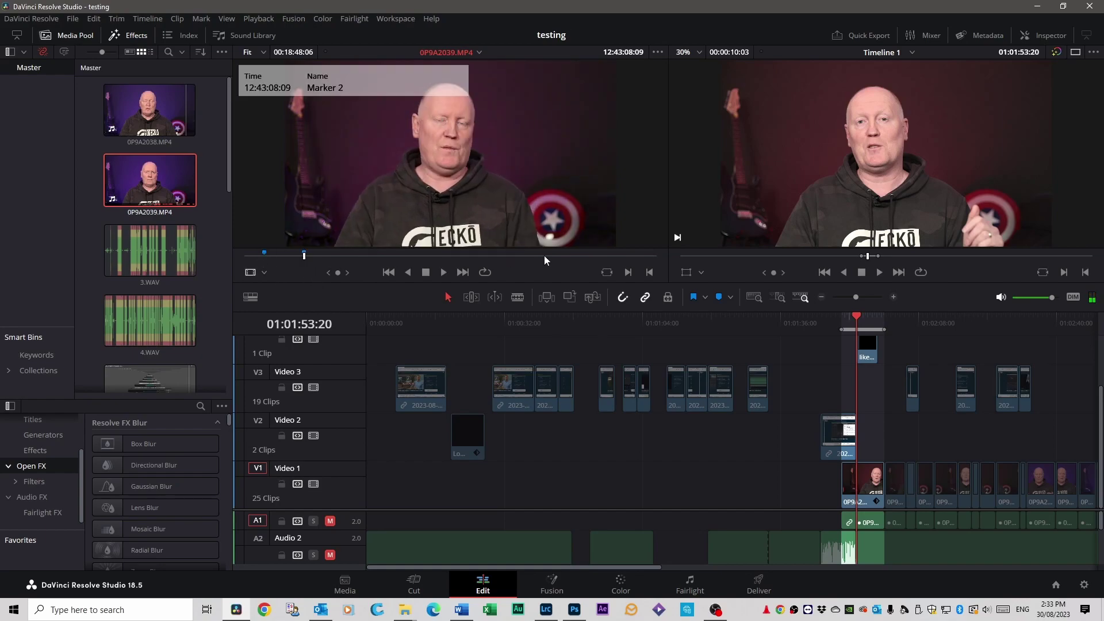
left_click_drag(304, 256, 224, 259)
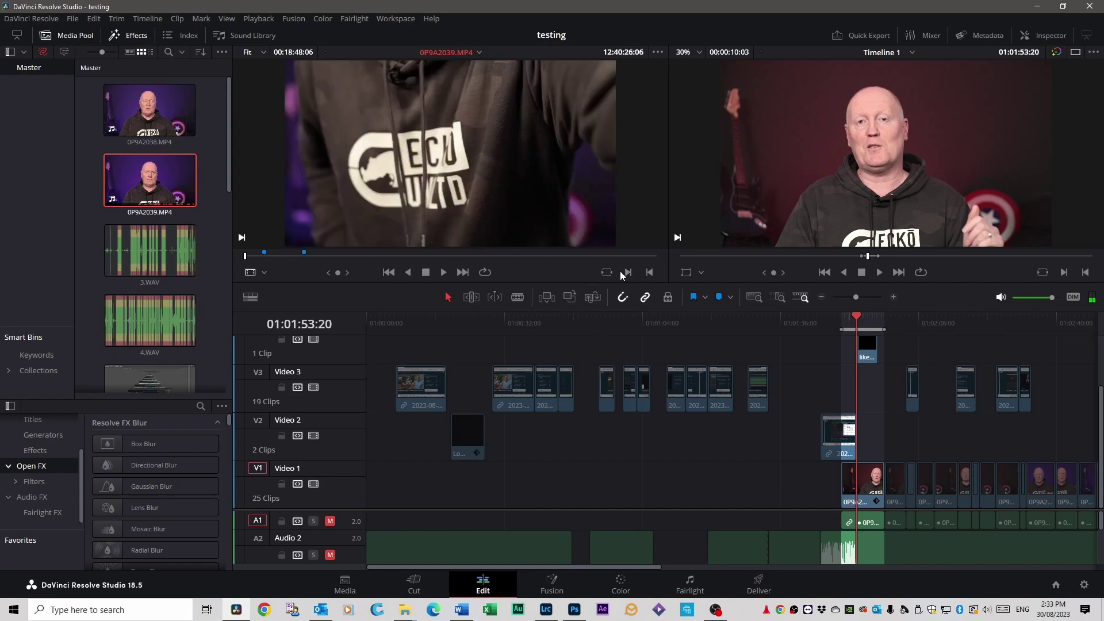
- Mark a 00:01:50:08 source range whose Out point sits on the second marker, and preview it
left_click(250, 256)
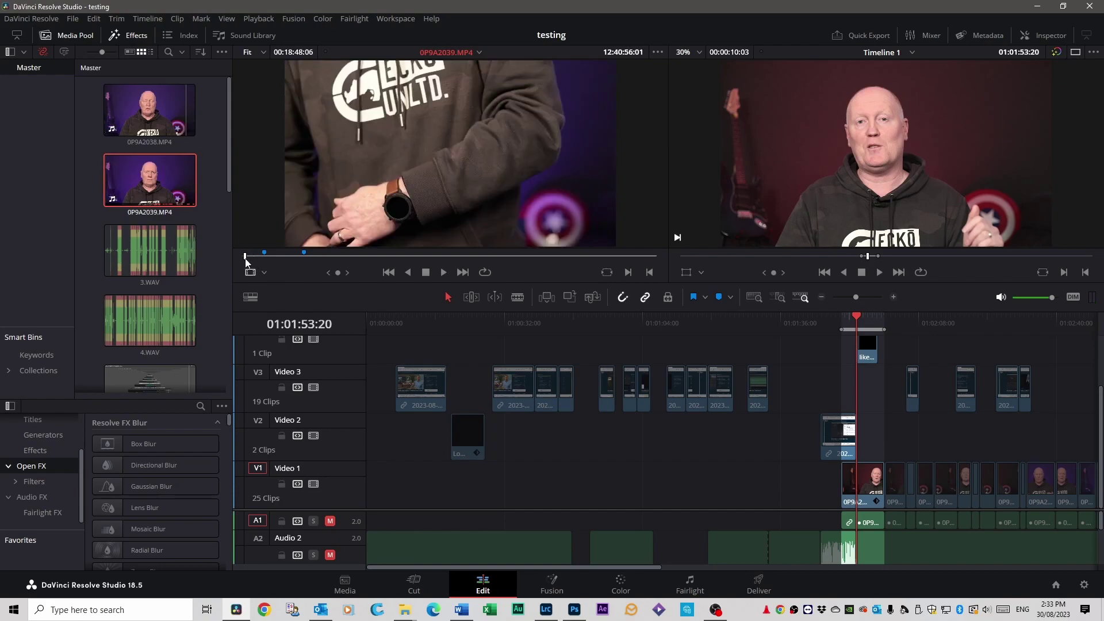
left_click(257, 259)
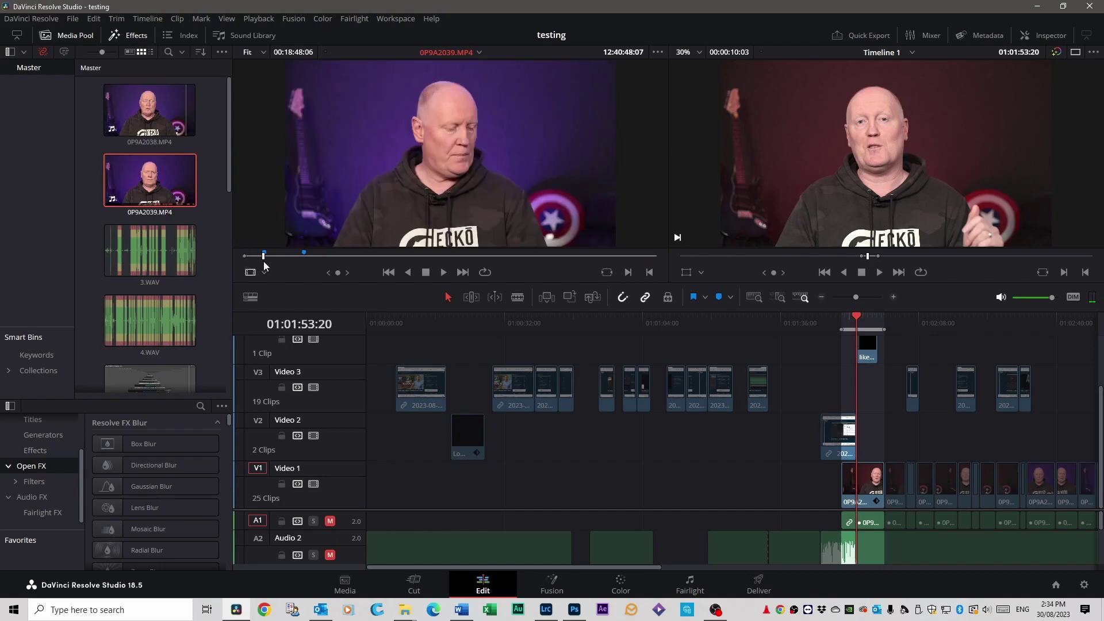
key("i")
left_click(290, 259)
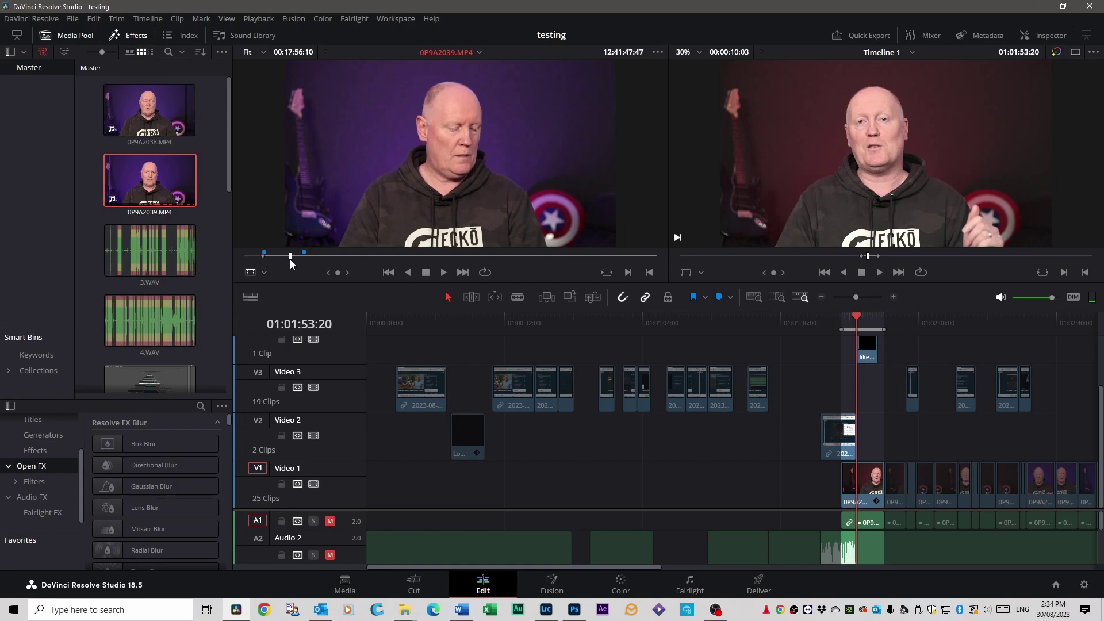
left_click_drag(291, 260, 303, 260)
key("o")
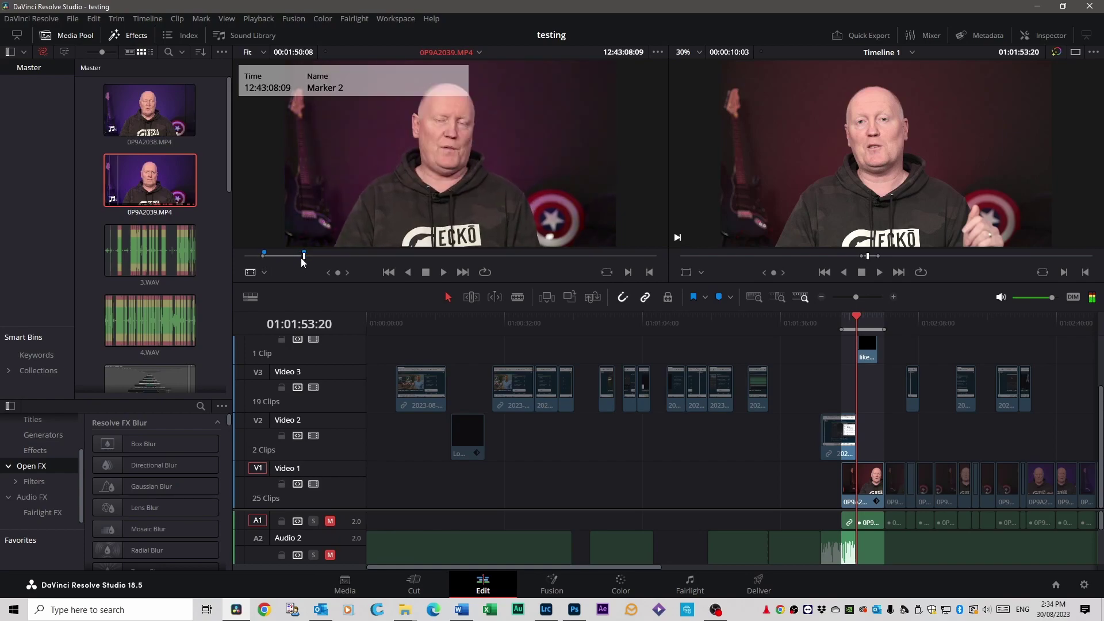
key("l")
key("l")
key("l")
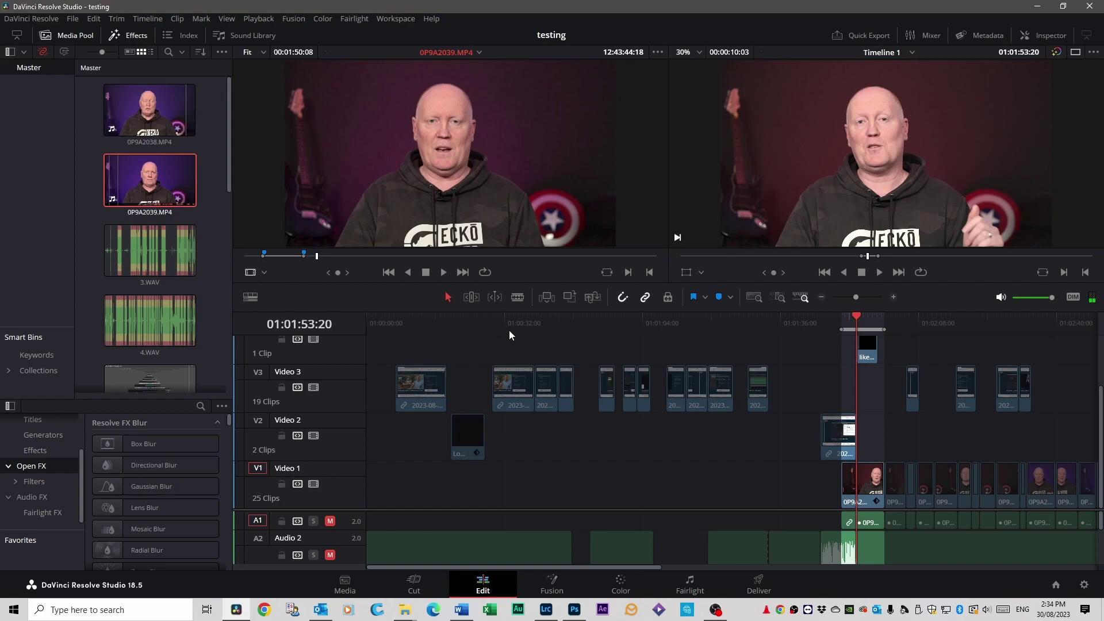
key("Home")
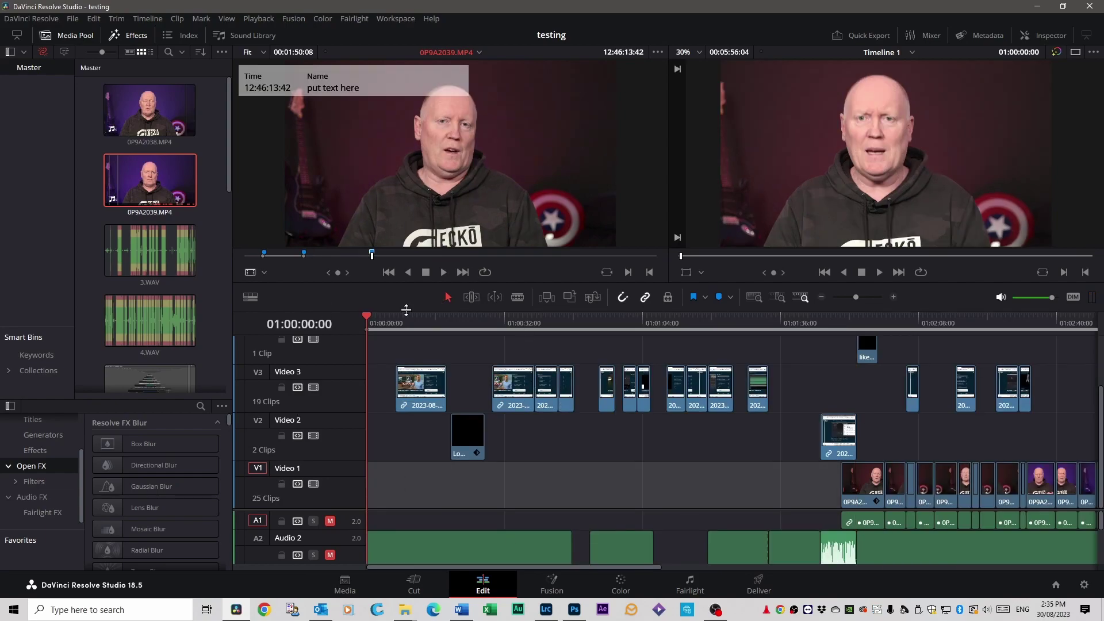
- Add a Timeline 1 marker at 01:00:32:18 named 'this needs text' and recheck its details
left_click(756, 433)
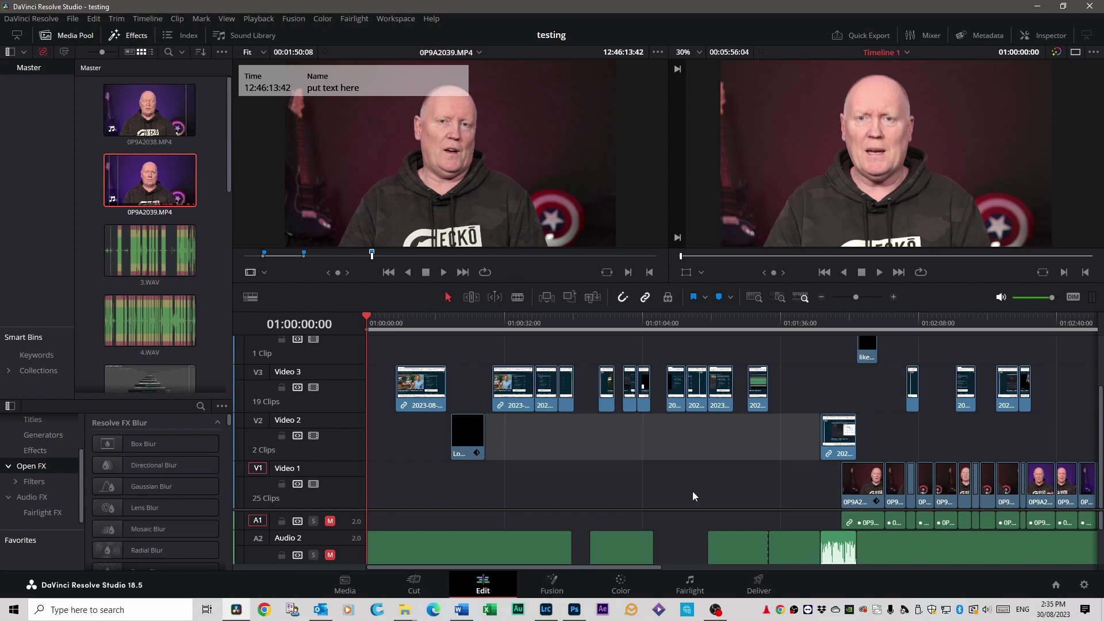
left_click_drag(516, 328, 510, 328)
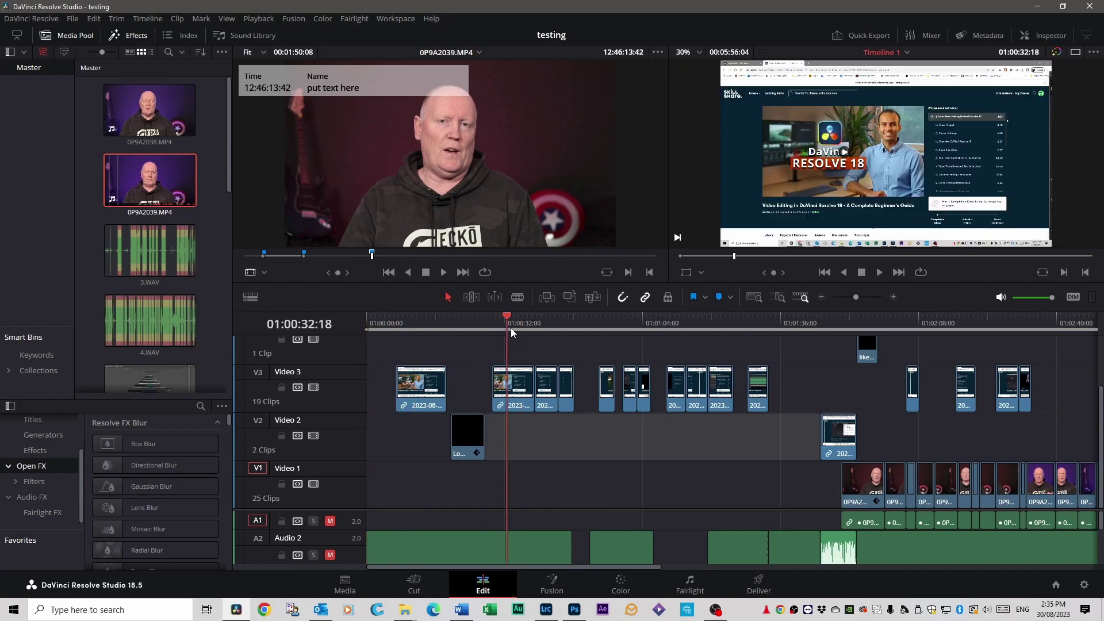
key("m")
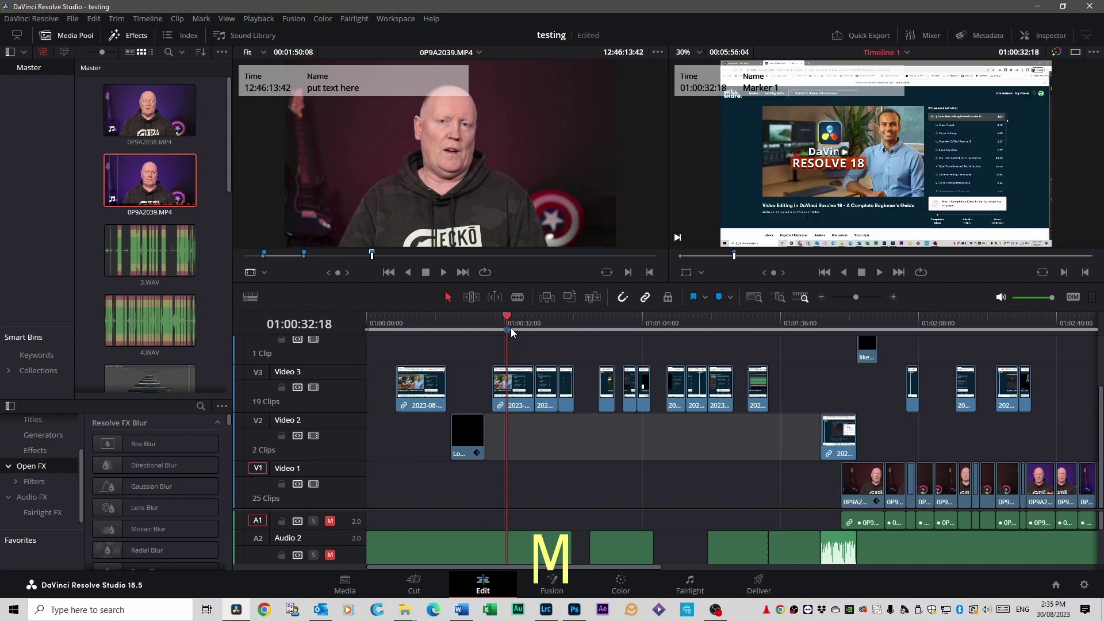
double_click(507, 330)
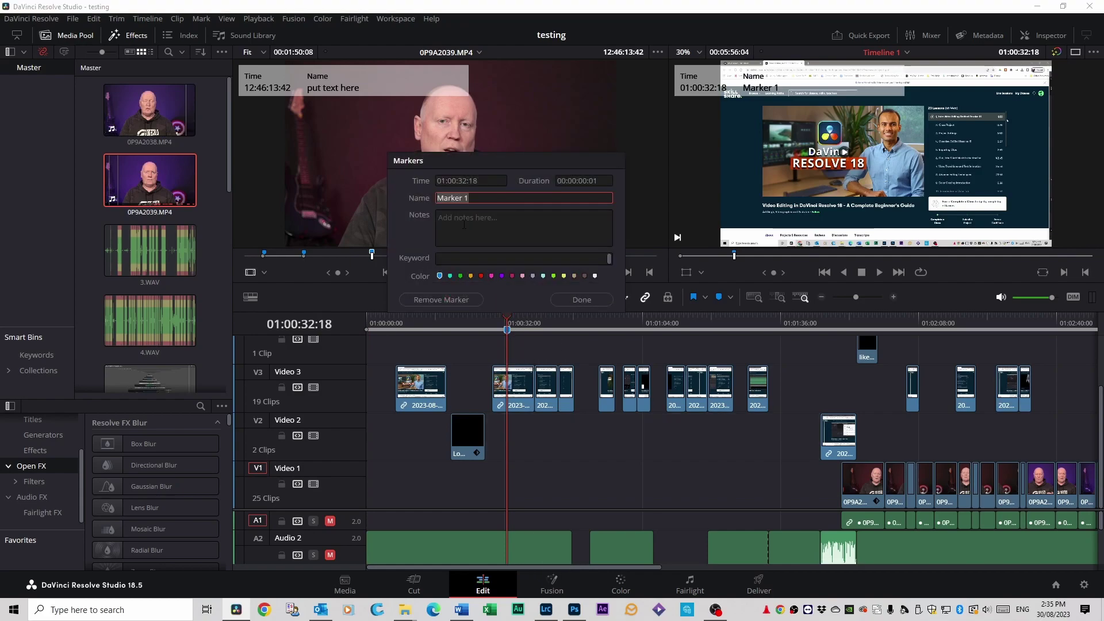
type("this needs text")
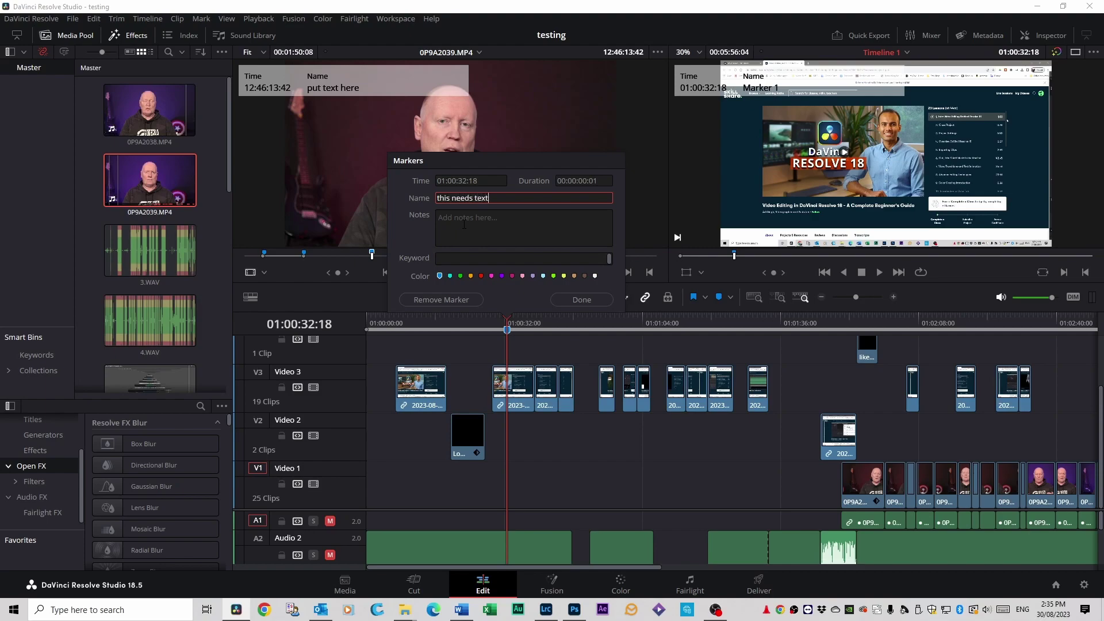
left_click(581, 299)
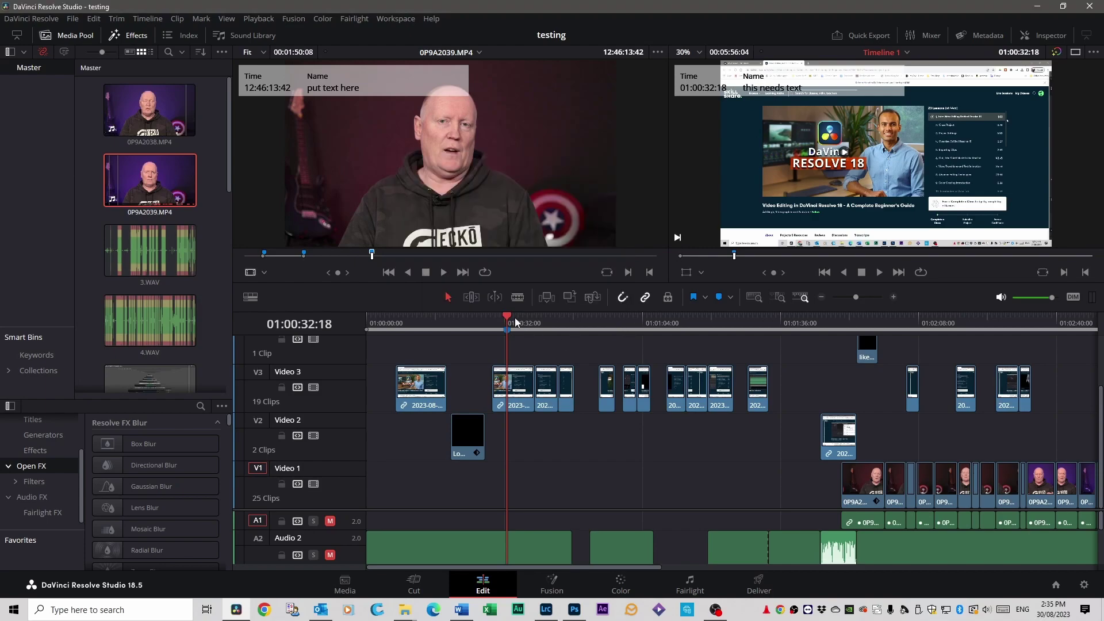
left_click_drag(514, 321, 504, 321)
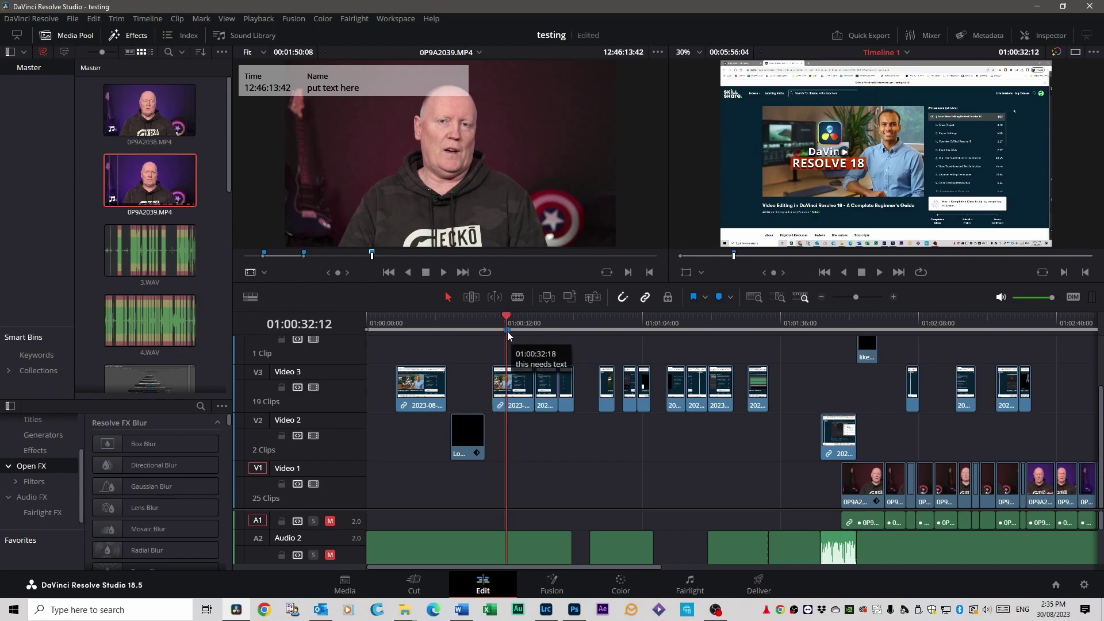
double_click(507, 330)
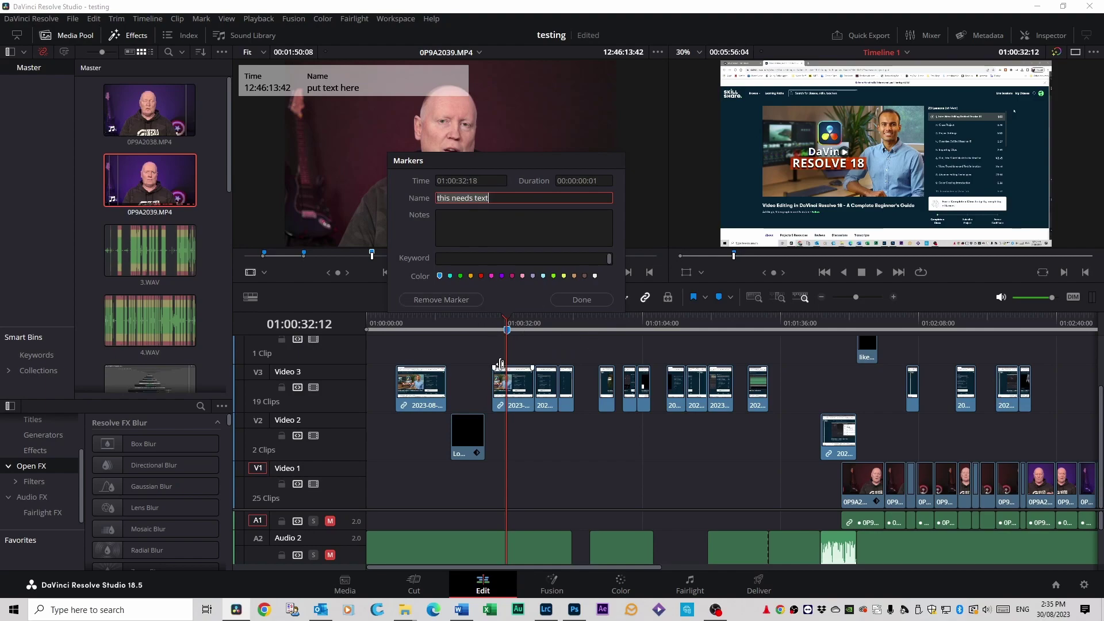
key("Return")
left_click(623, 317)
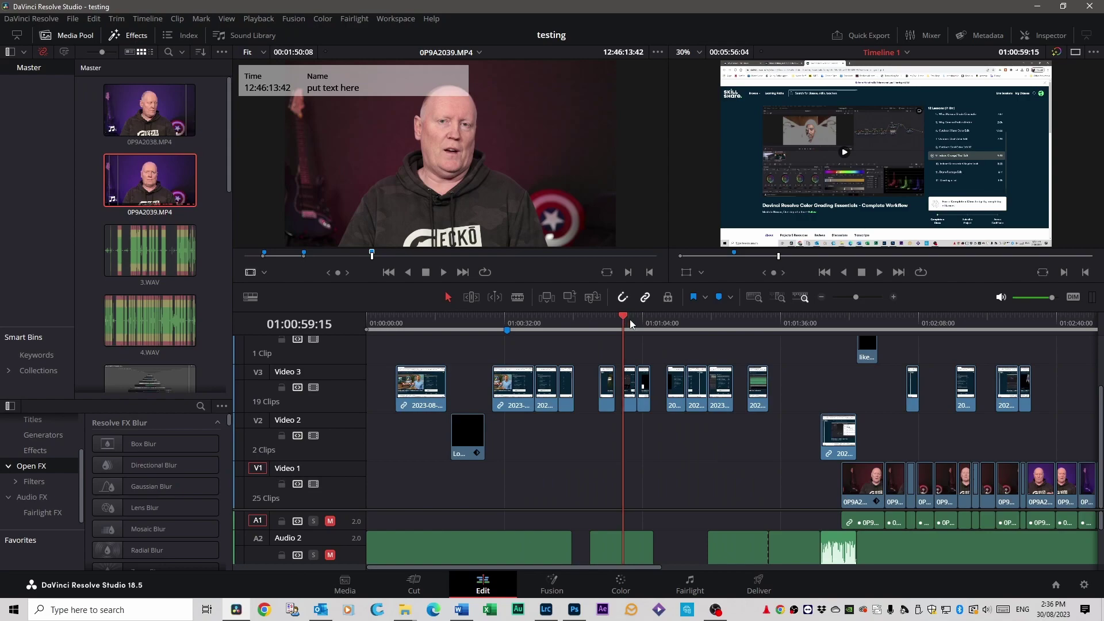
- Mark a range around the Video 3 clip at 01:01:09:17, then undo it
left_click(670, 334)
left_click(677, 389)
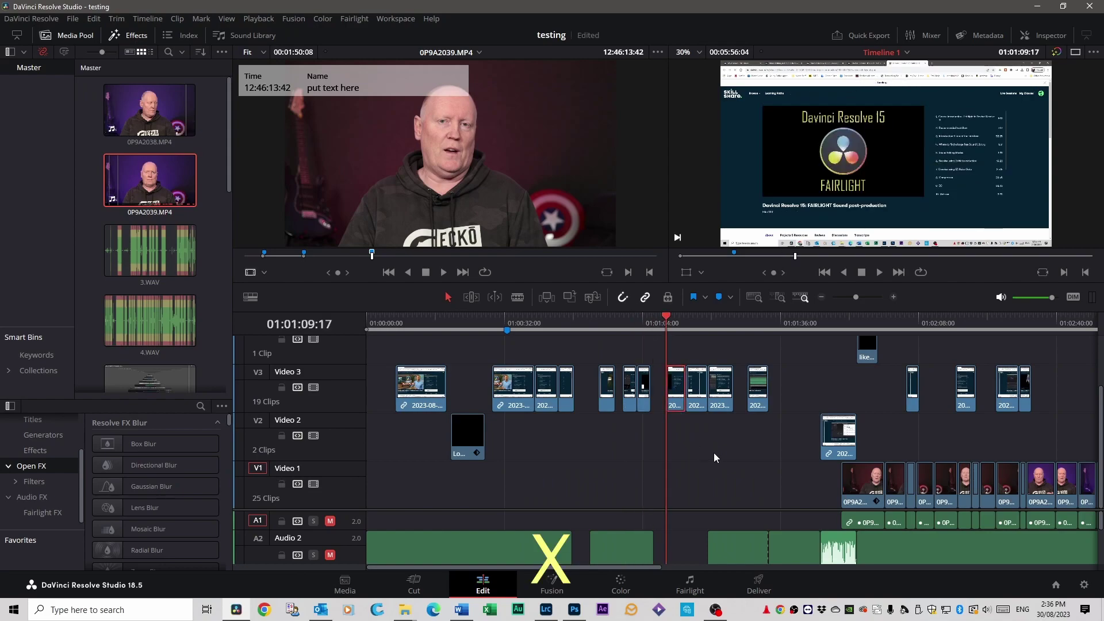
key("x")
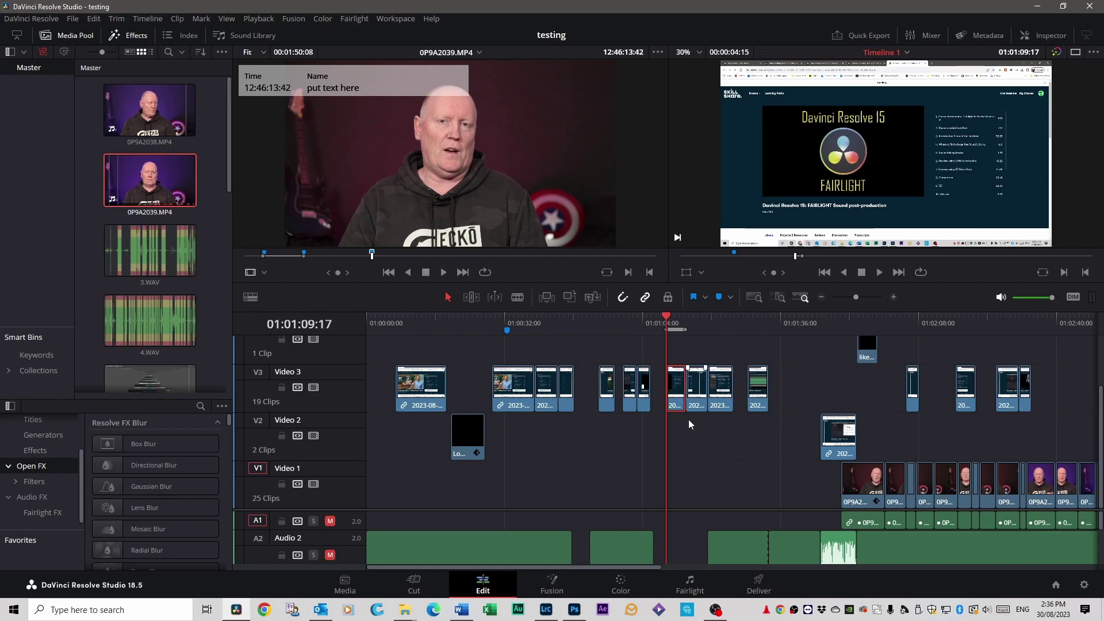
key("ctrl+z")
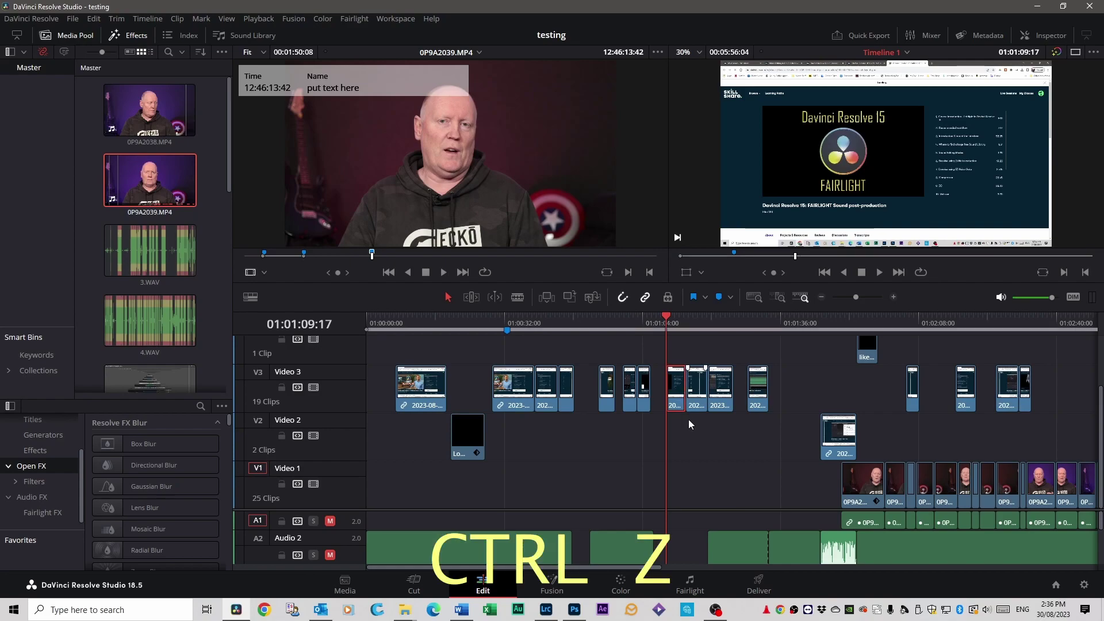
key("ctrl+z")
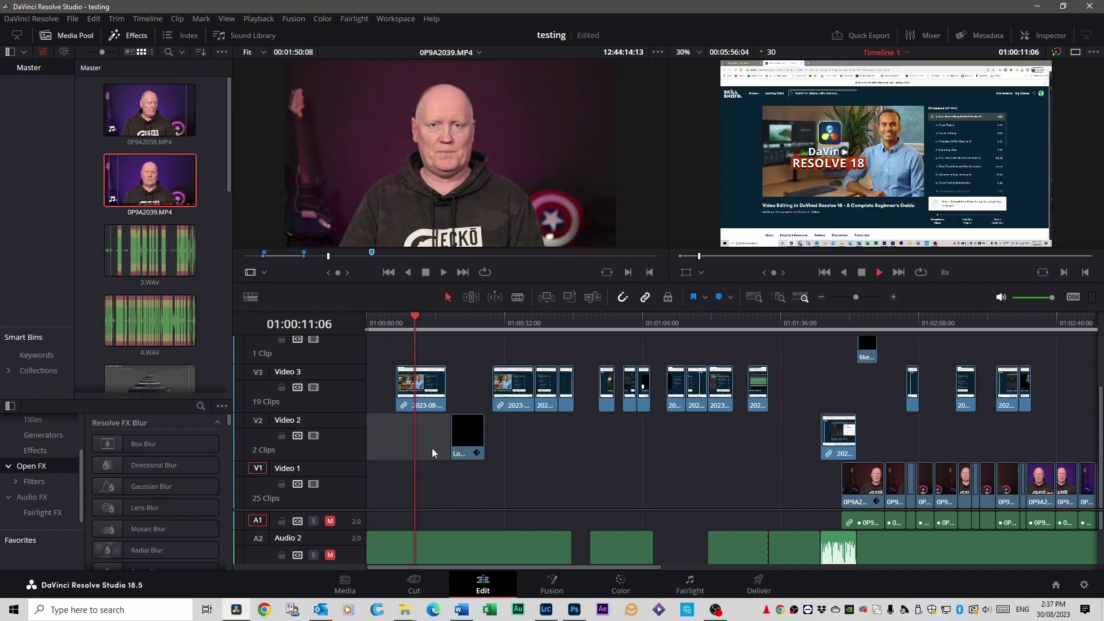
- Shuttle Timeline 1 forward at 32x, then in reverse at 8x and 16x, and stop
key("l")
key("l")
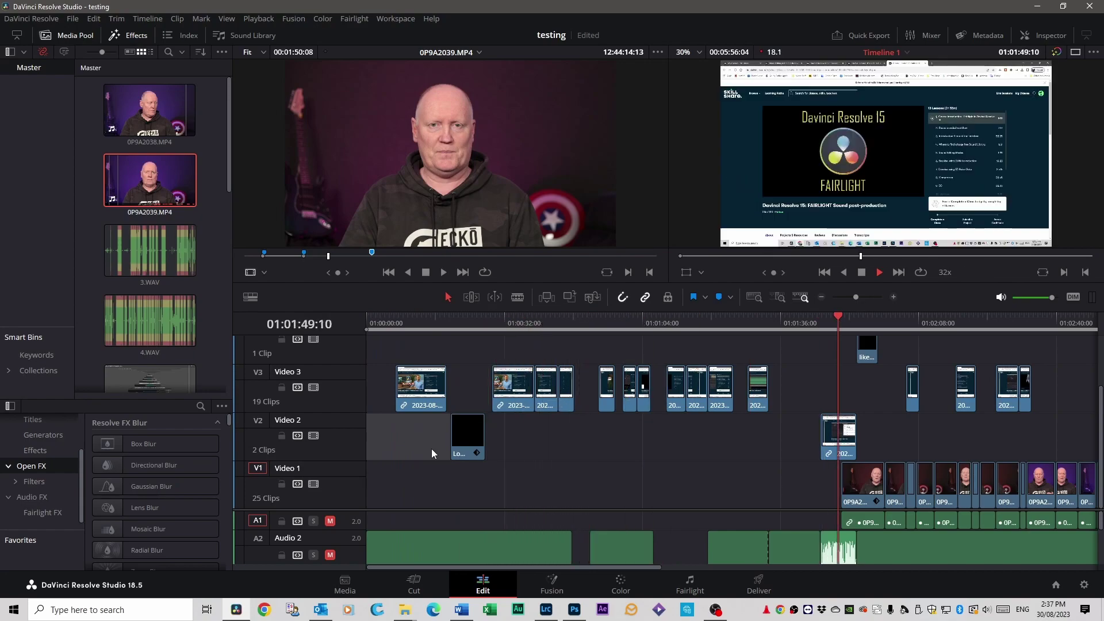
key("j")
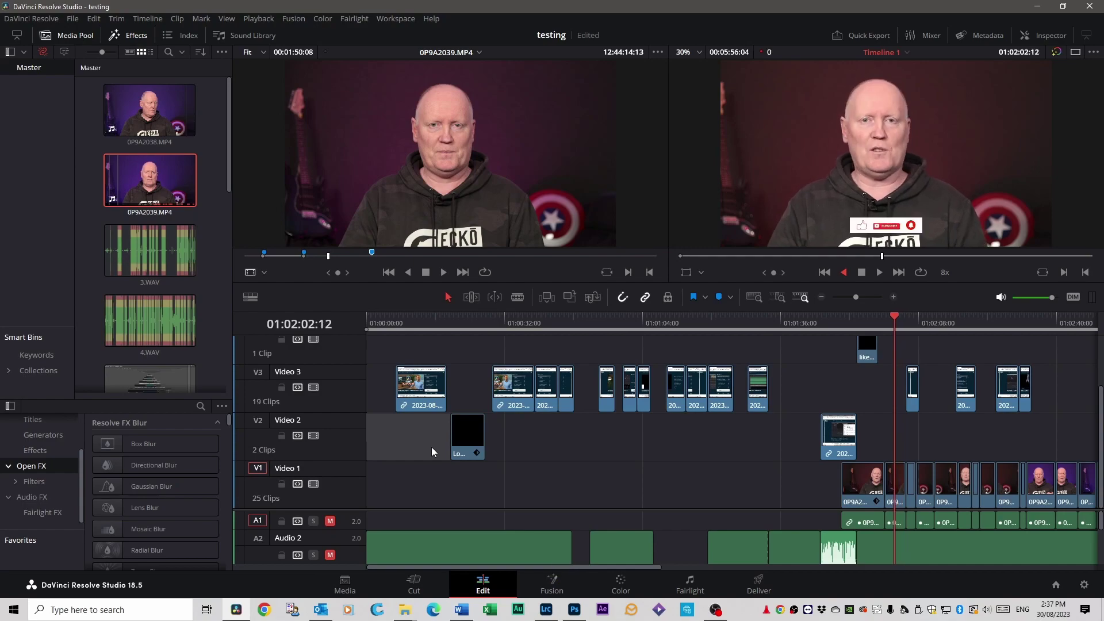
key("j")
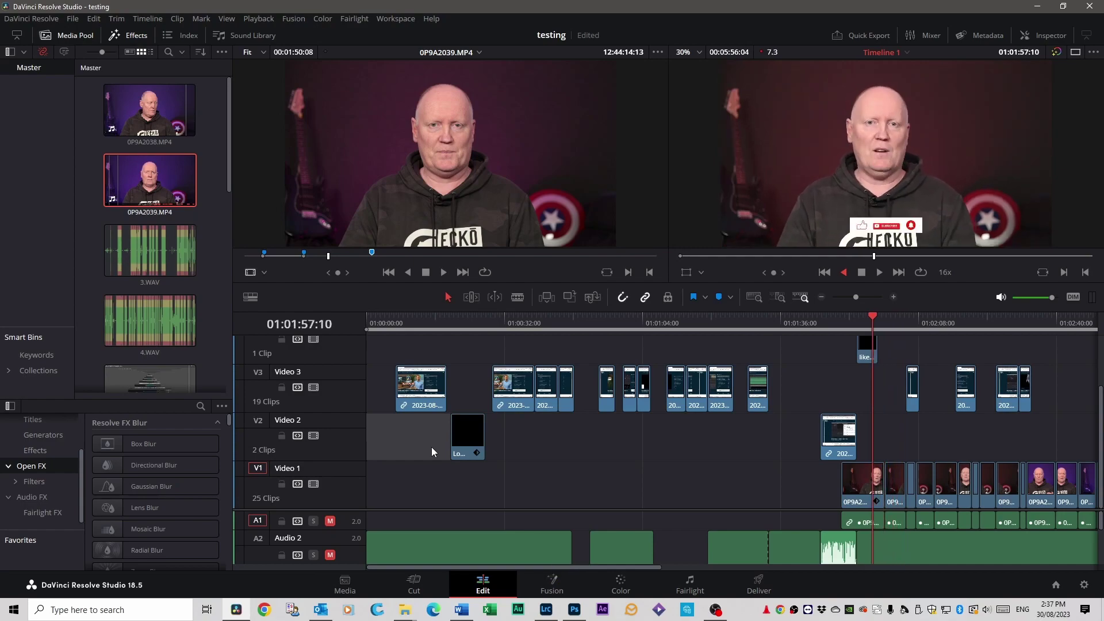
key("j")
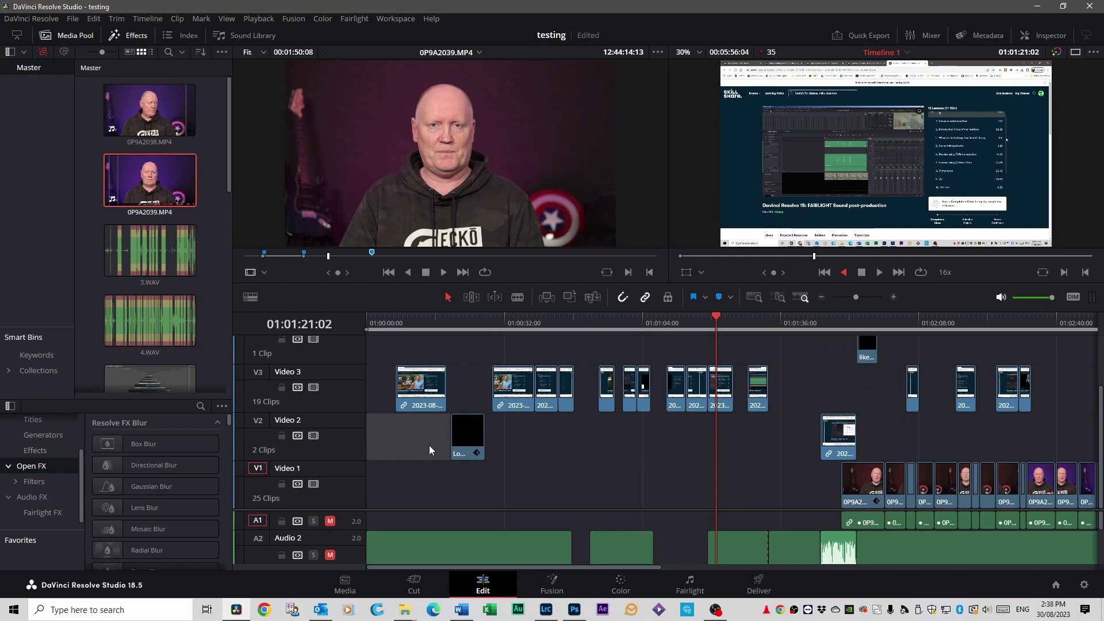
key("k")
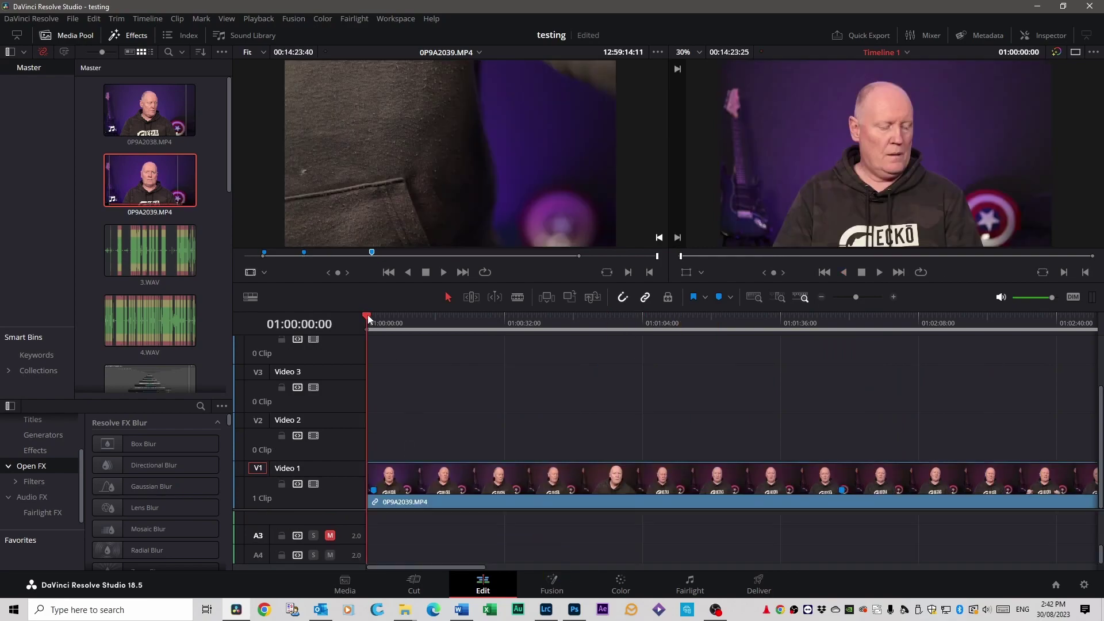
left_click_drag(367, 315, 705, 331)
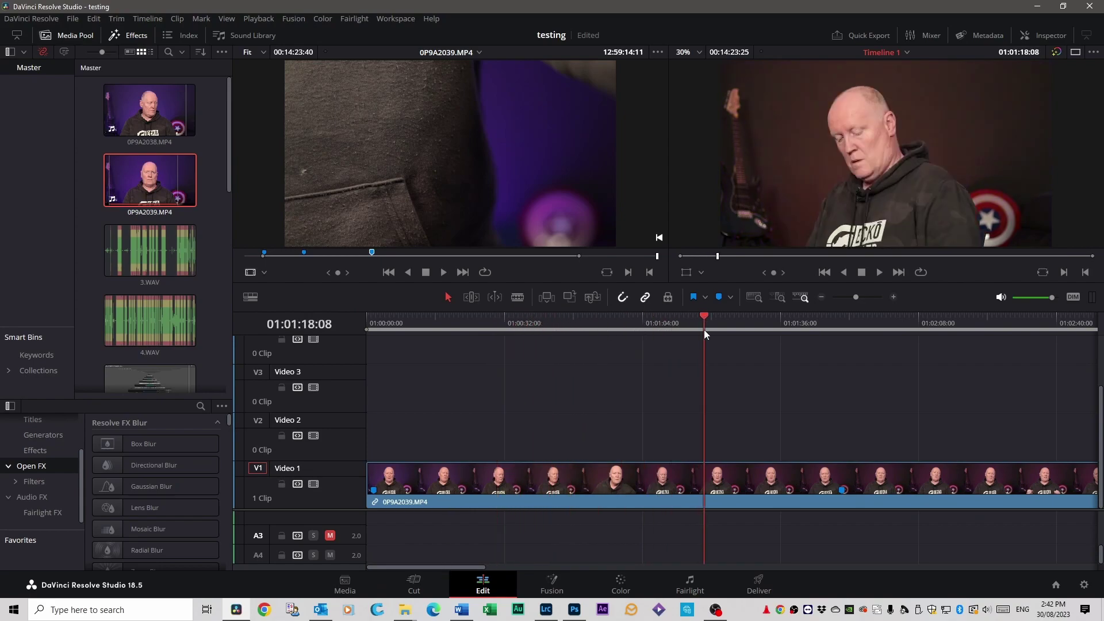
key("space")
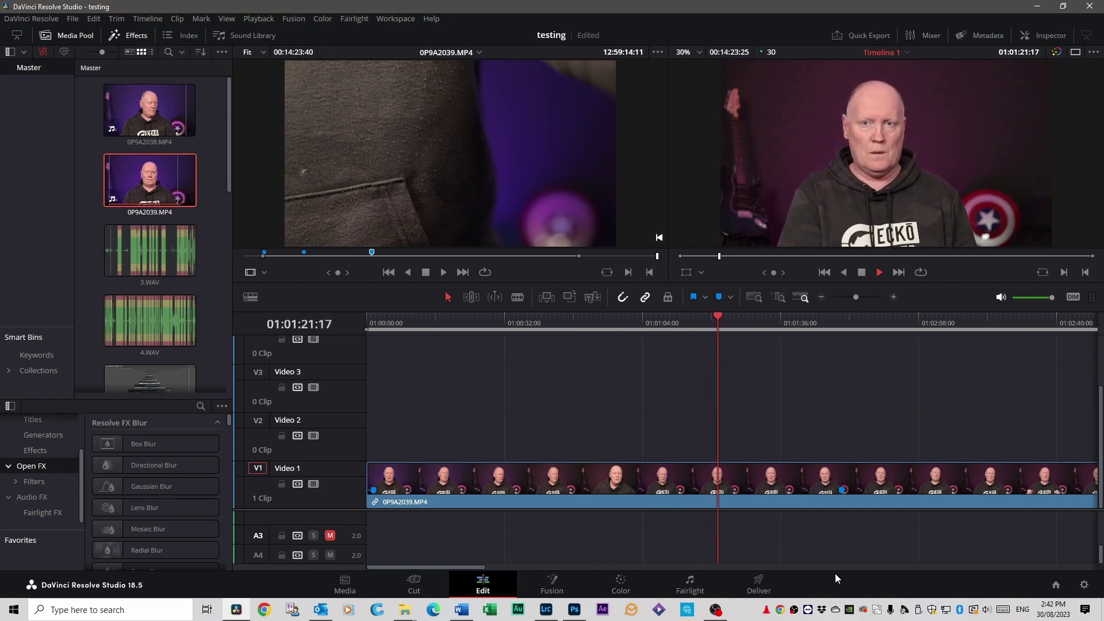
key("space")
key("Home")
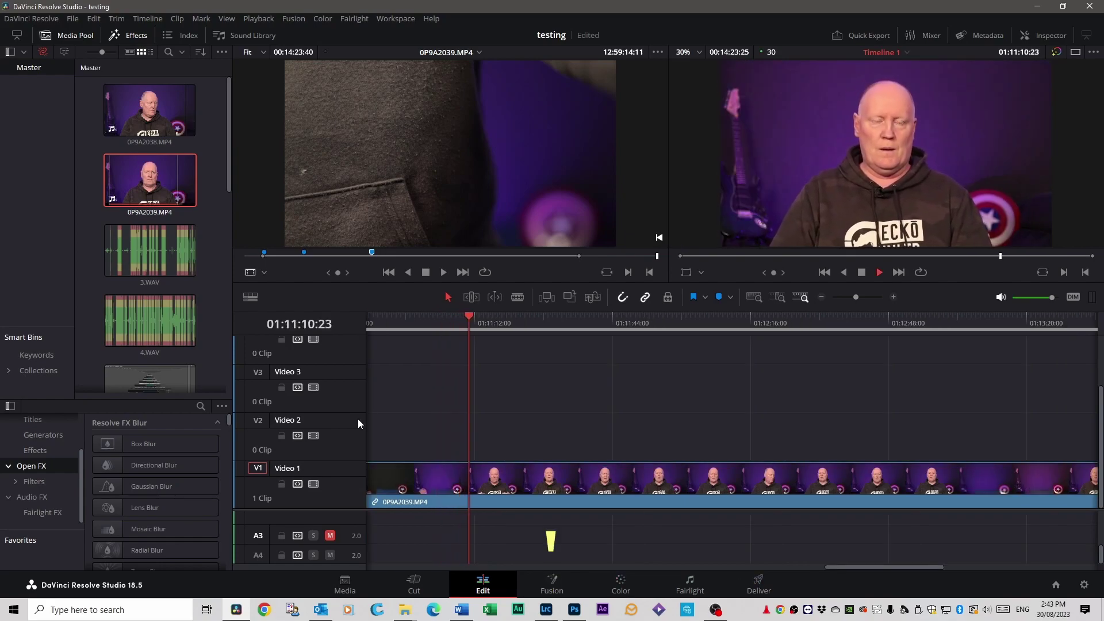
key("End")
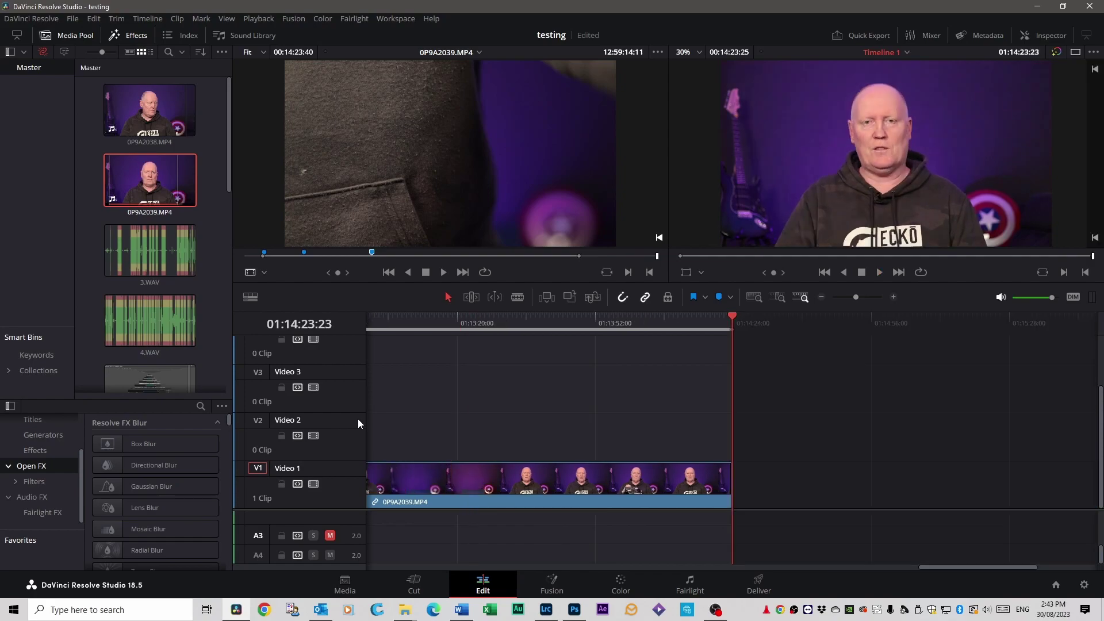
left_click(393, 481)
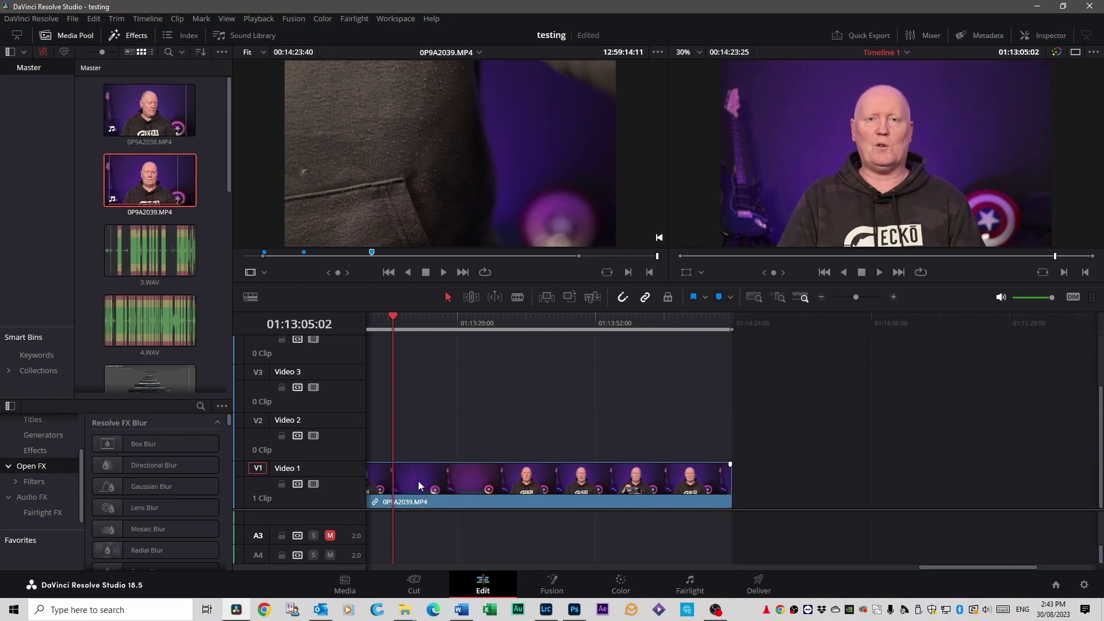
- Keyframe the clip's Zoom at 1.000, 1.590 at 01:13:33:26, and 0.920 at 01:13:58:16
left_click(1051, 36)
left_click(890, 76)
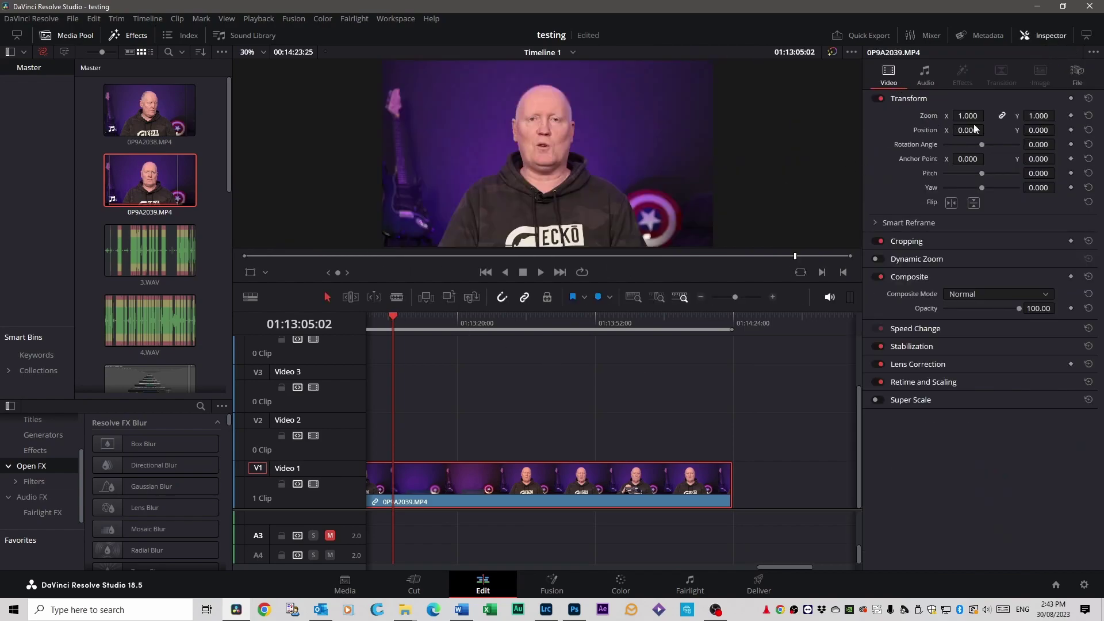
left_click(1070, 115)
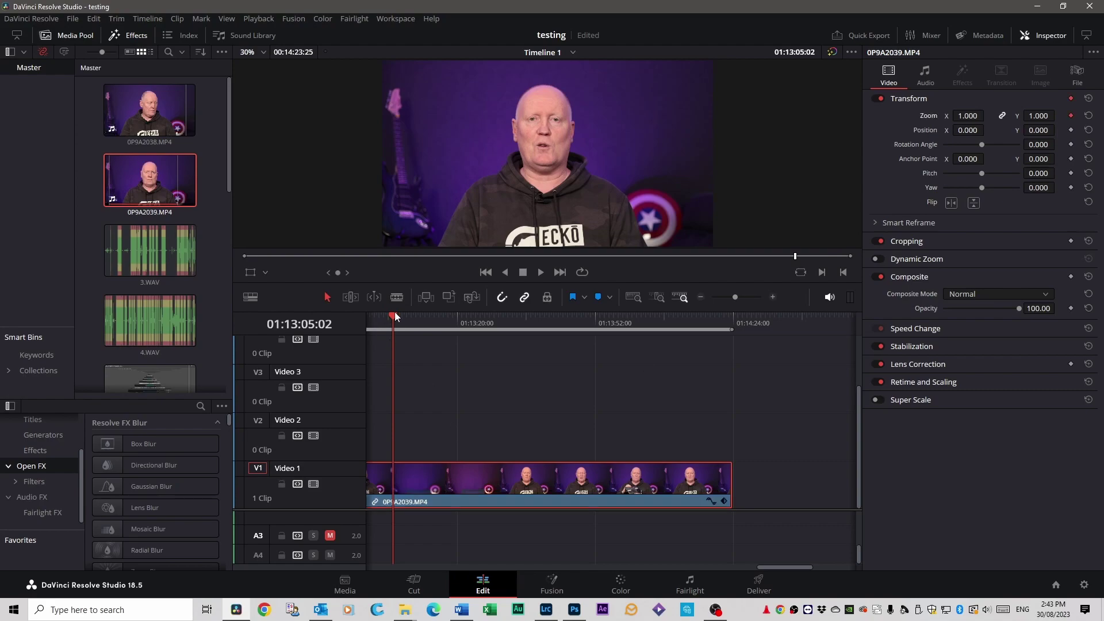
left_click_drag(398, 317, 517, 326)
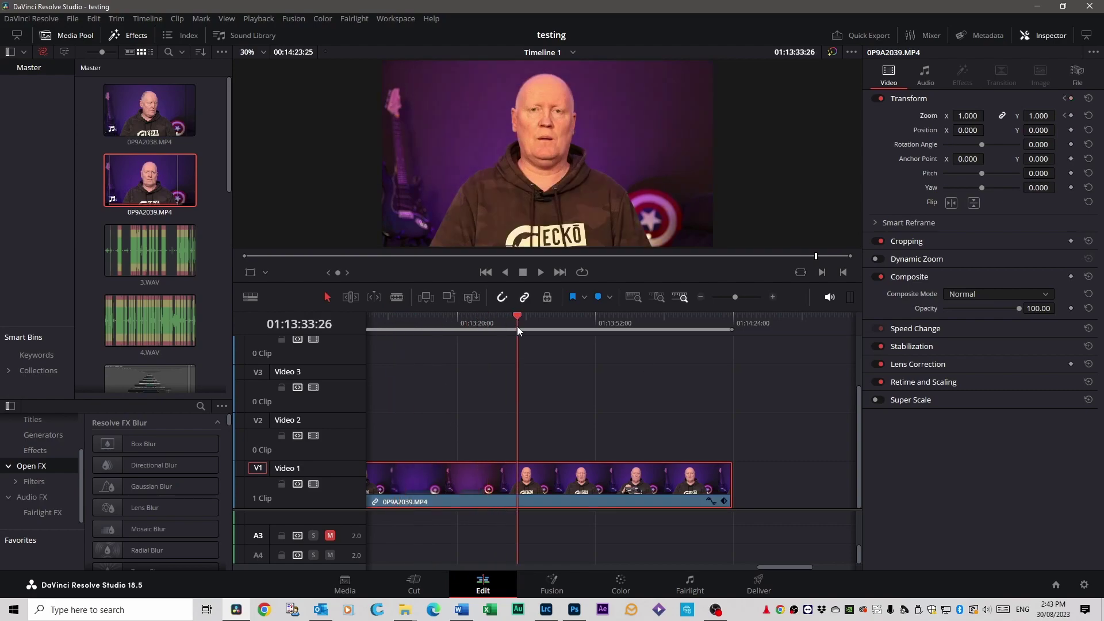
left_click_drag(1039, 116, 1042, 126)
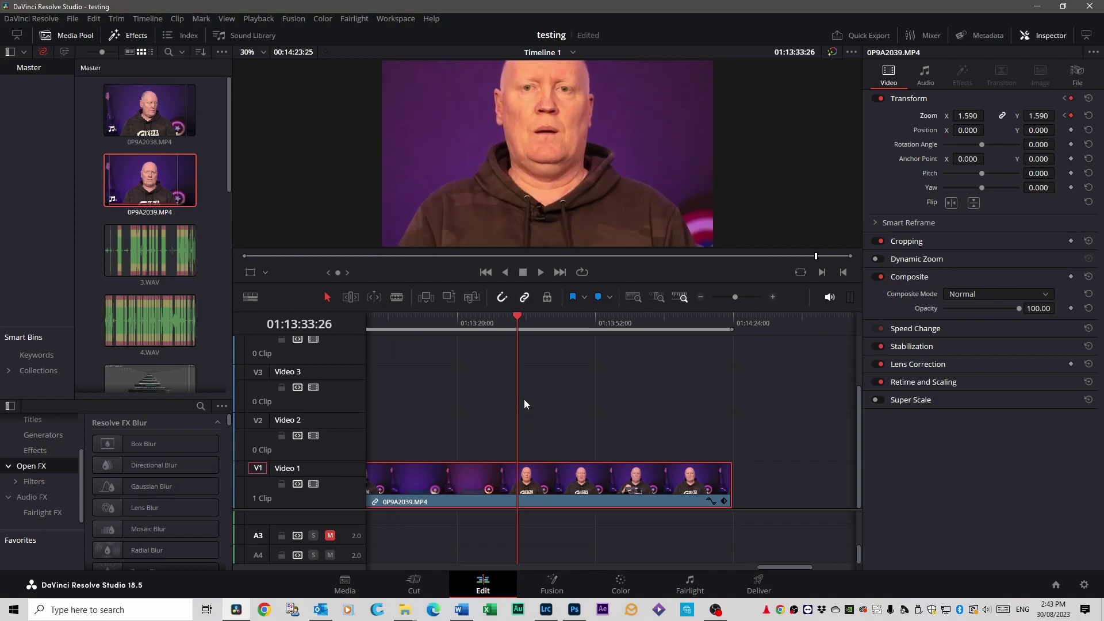
left_click_drag(516, 317, 624, 331)
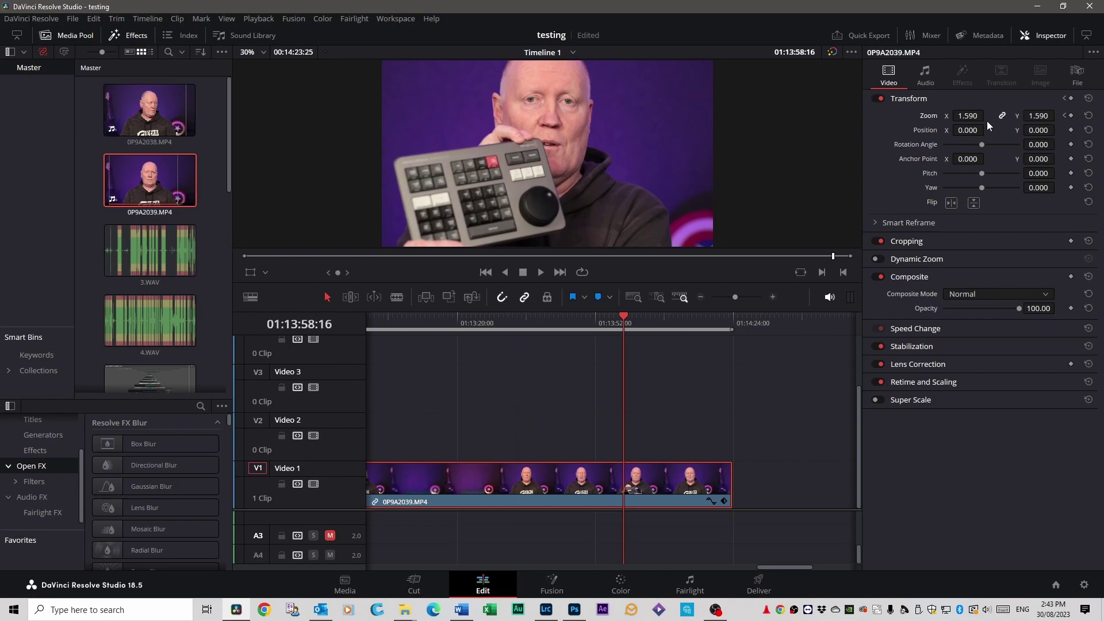
left_click_drag(986, 121, 948, 121)
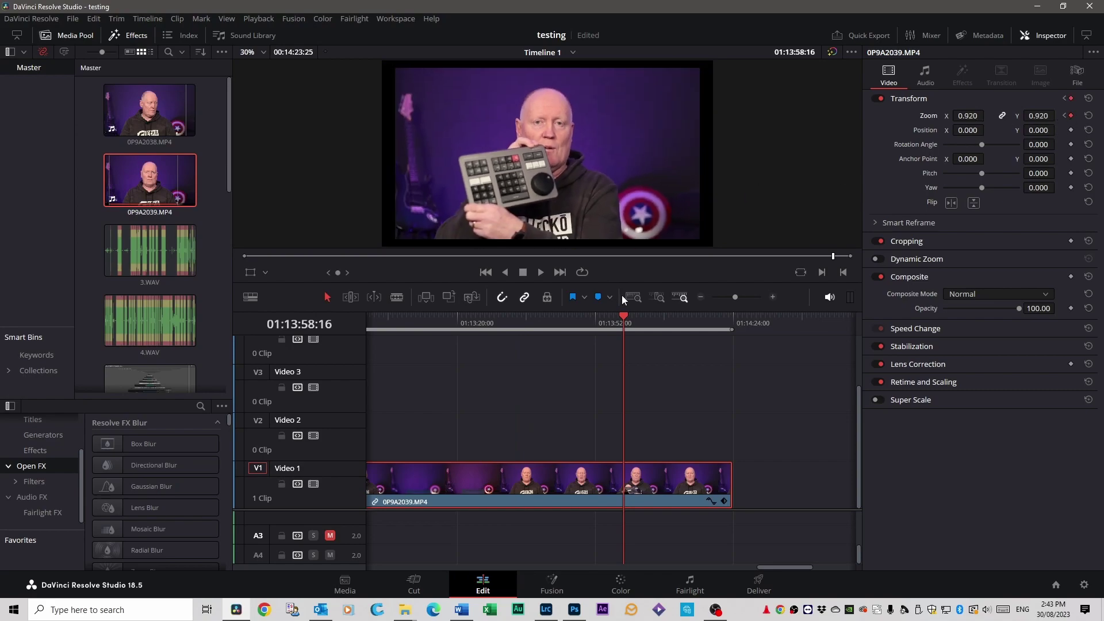
- Play back the zoom animation, then hide the Inspector to show dual viewers
left_click_drag(622, 319, 403, 322)
key("space")
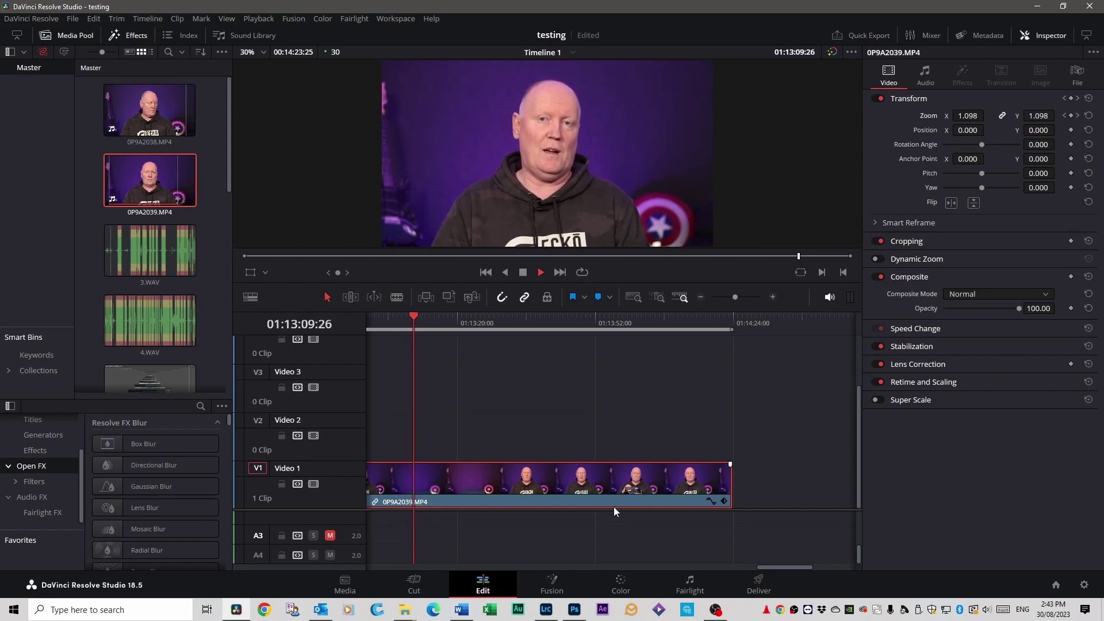
key("space")
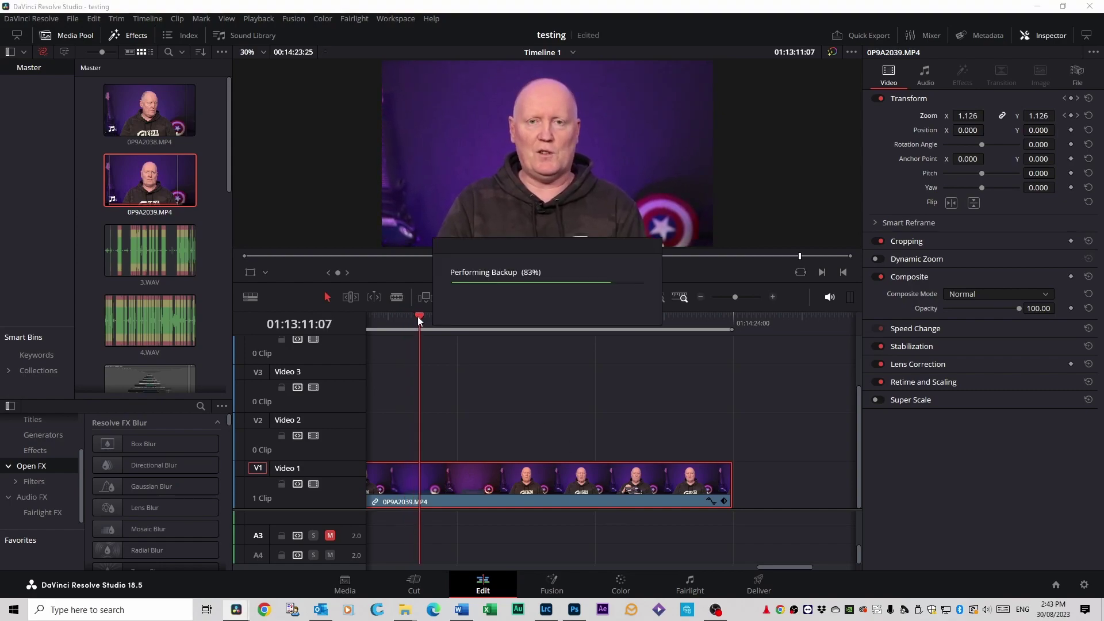
left_click(1025, 35)
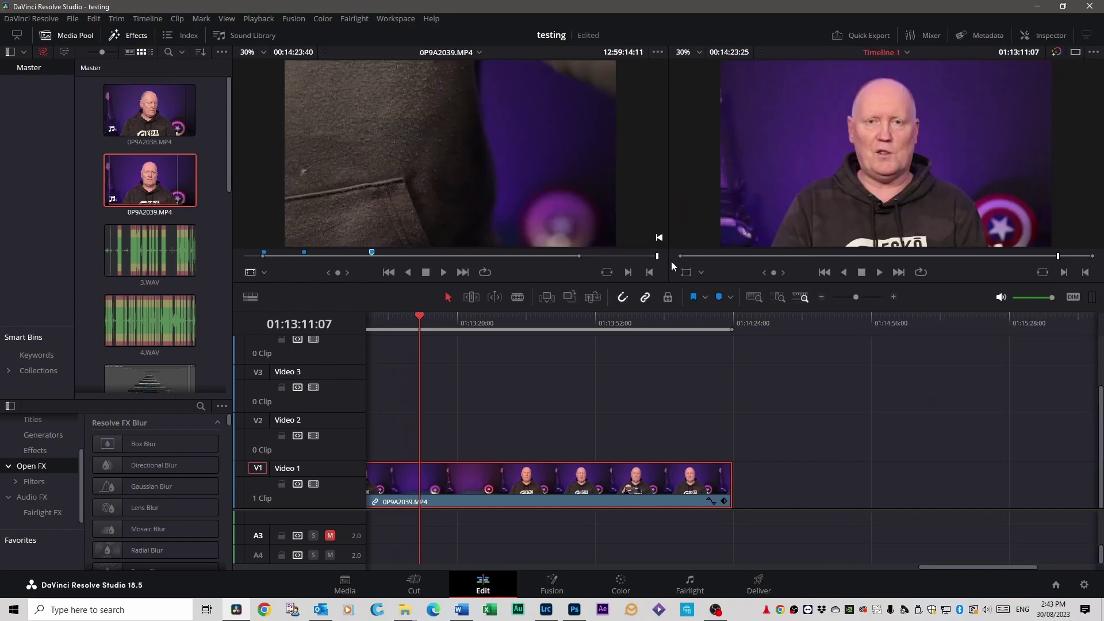
- Play from the first zoom keyframe, then step through keyframes to the last at 01:13:58:16
left_click(395, 317)
key("space")
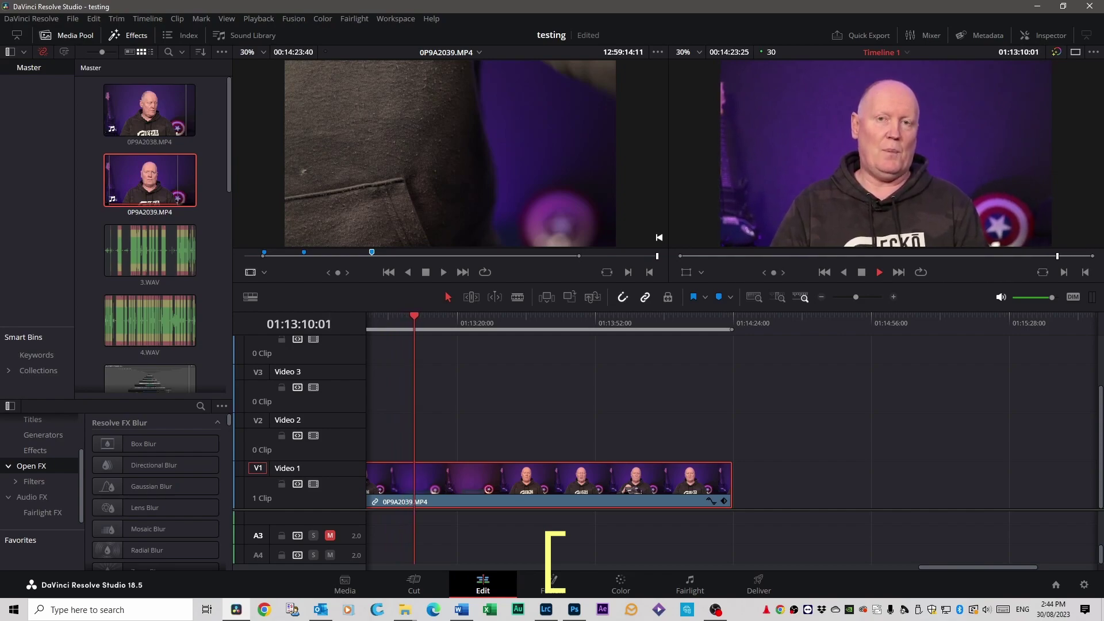
key("space")
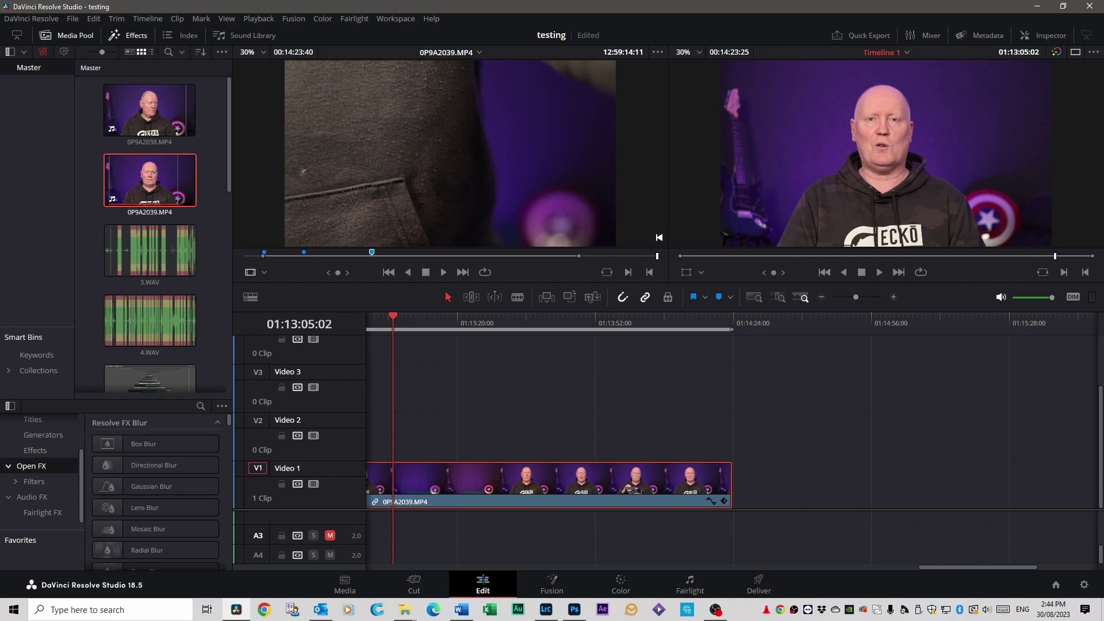
left_click(516, 318)
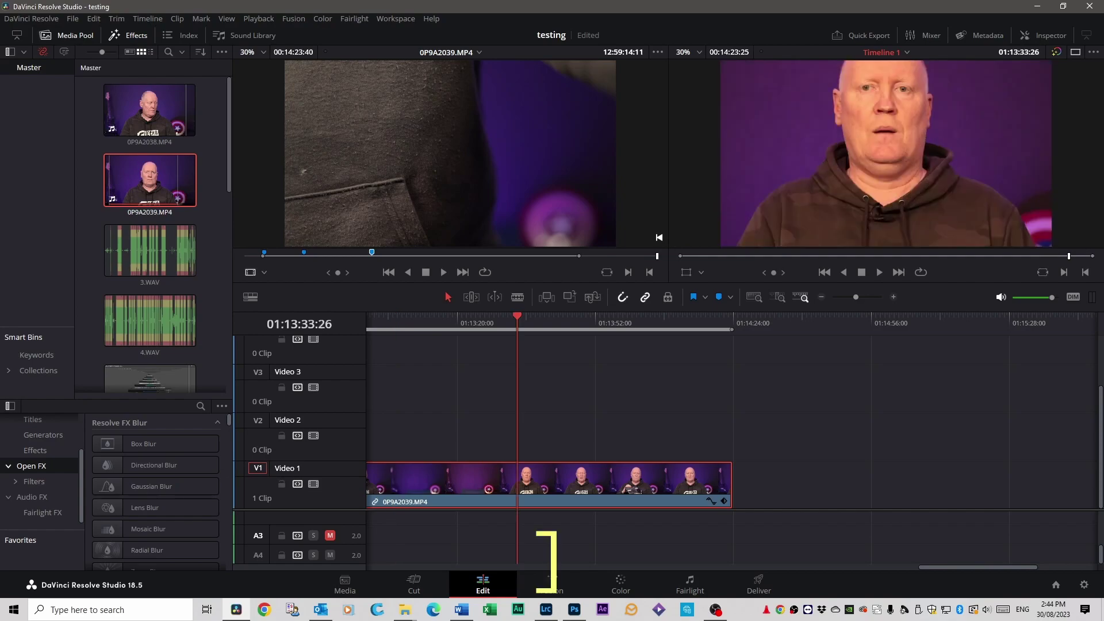
left_click(624, 317)
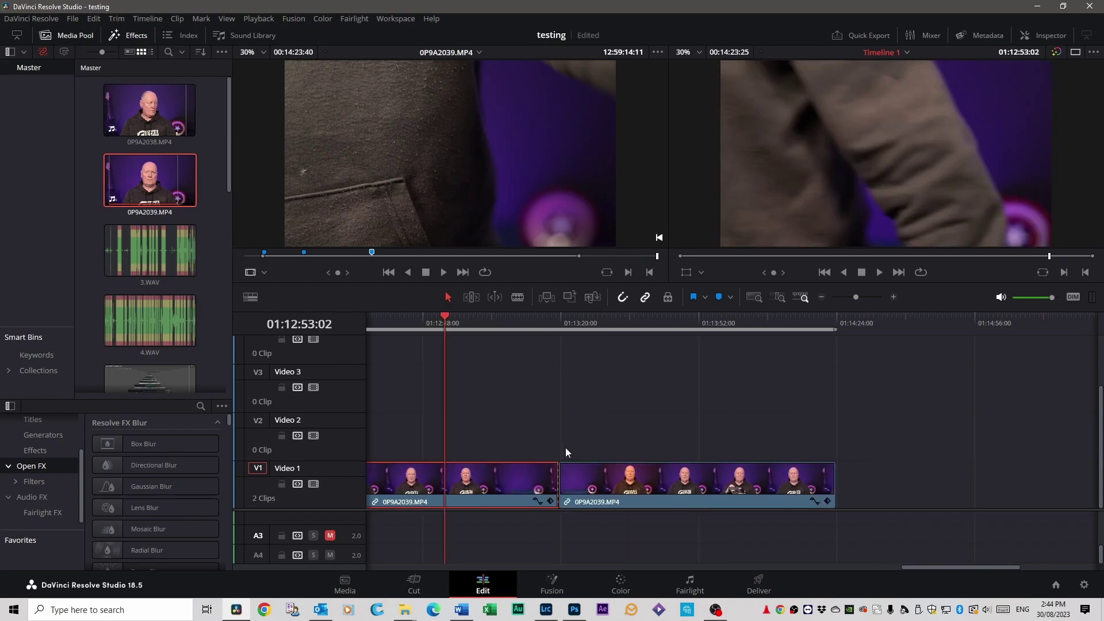
- Hop between the timeline start, the 01:13:19:18 cut and the end, finishing at 01:14:23:24
key("Down")
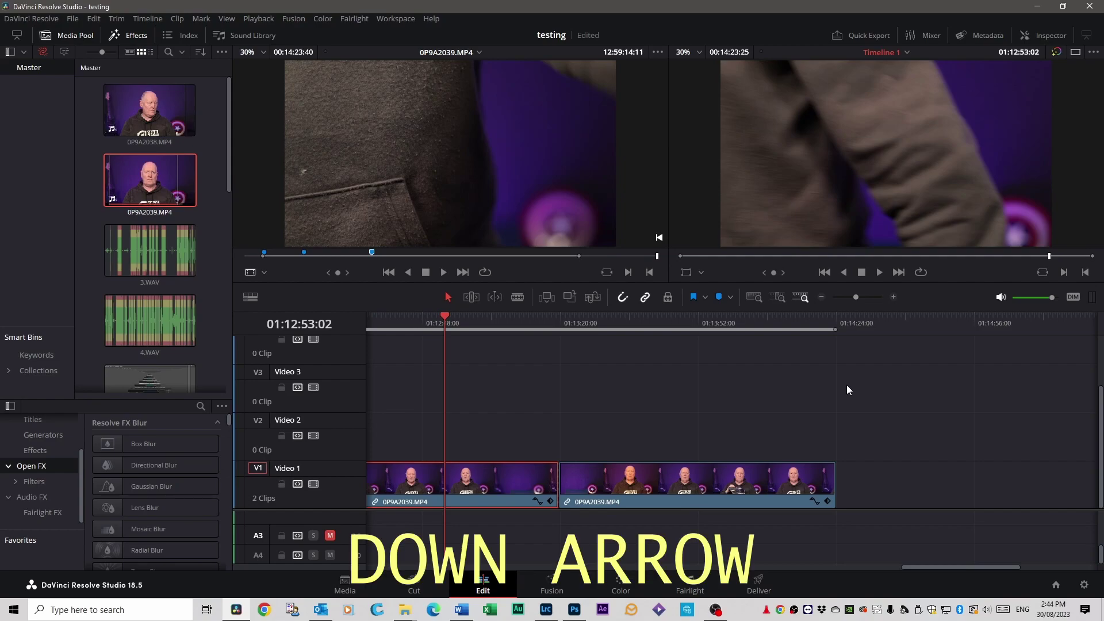
key("Down")
key("Down")
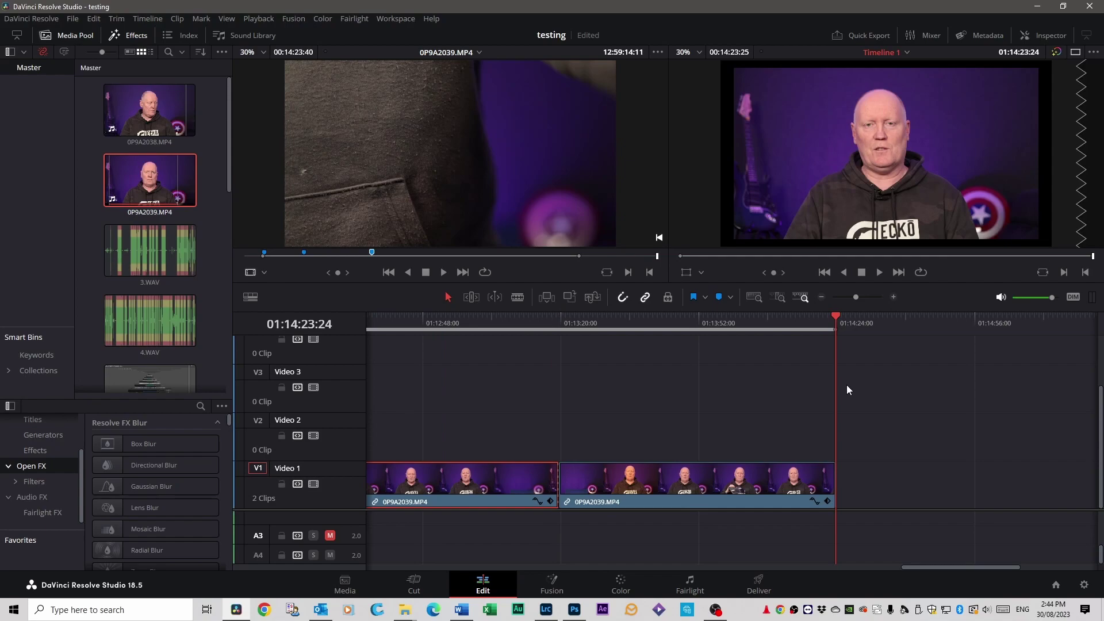
key("Up")
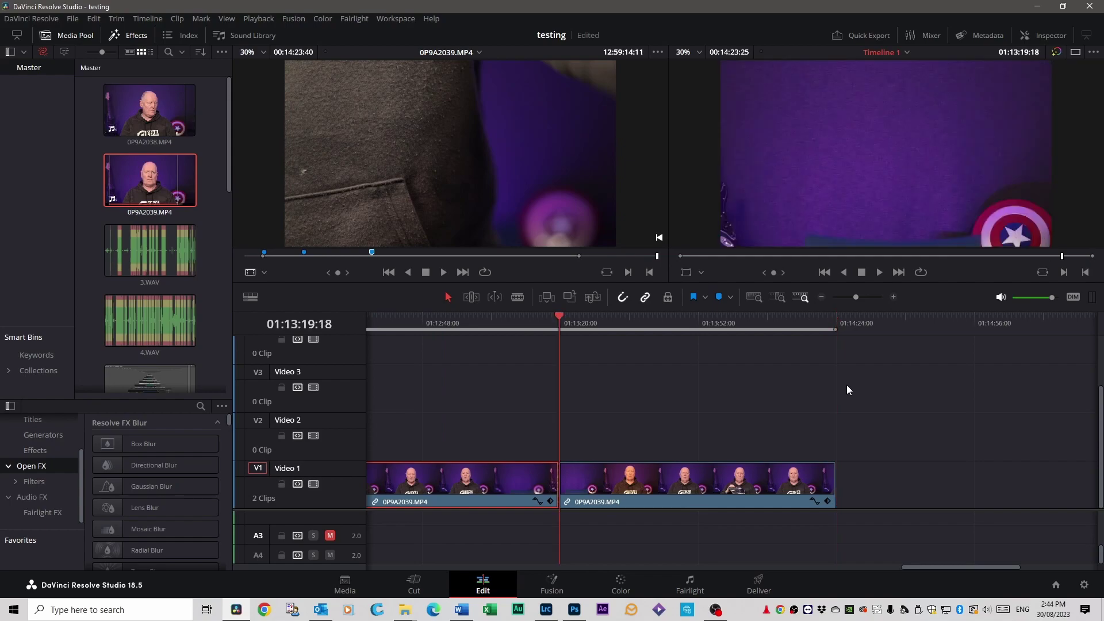
key("Up")
key("Down")
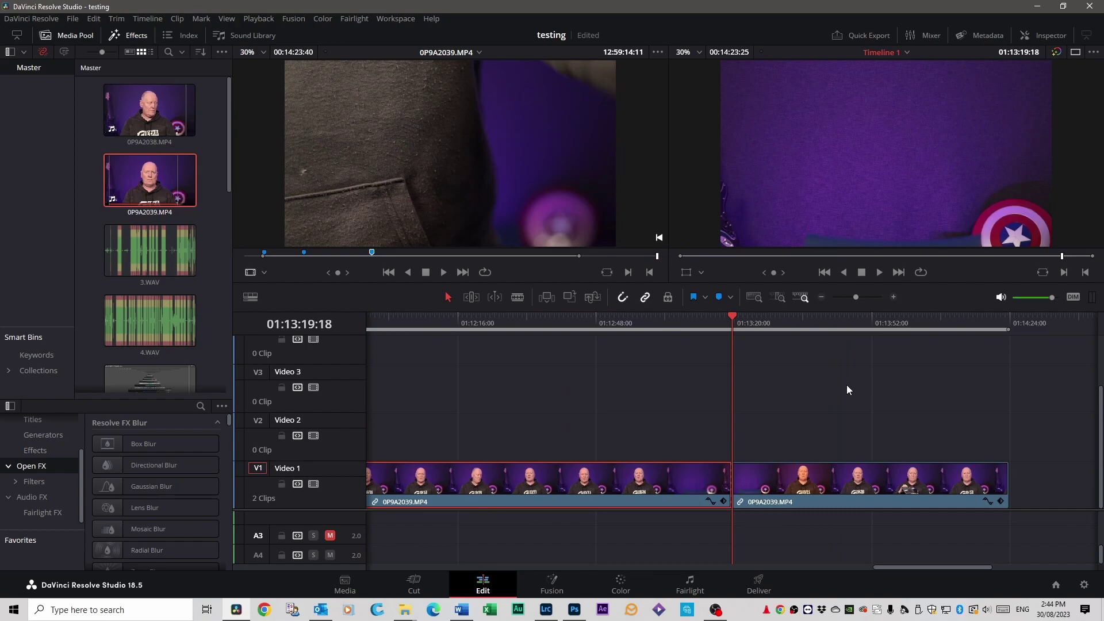
key("Down")
key("Up")
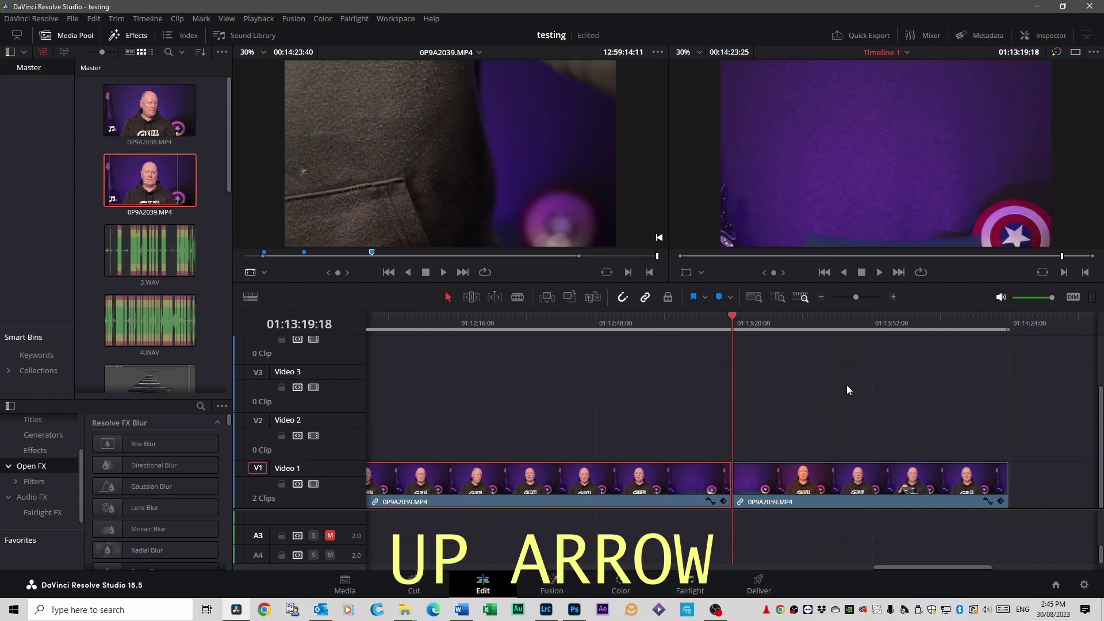
key("Up")
key("Down")
key("Down")
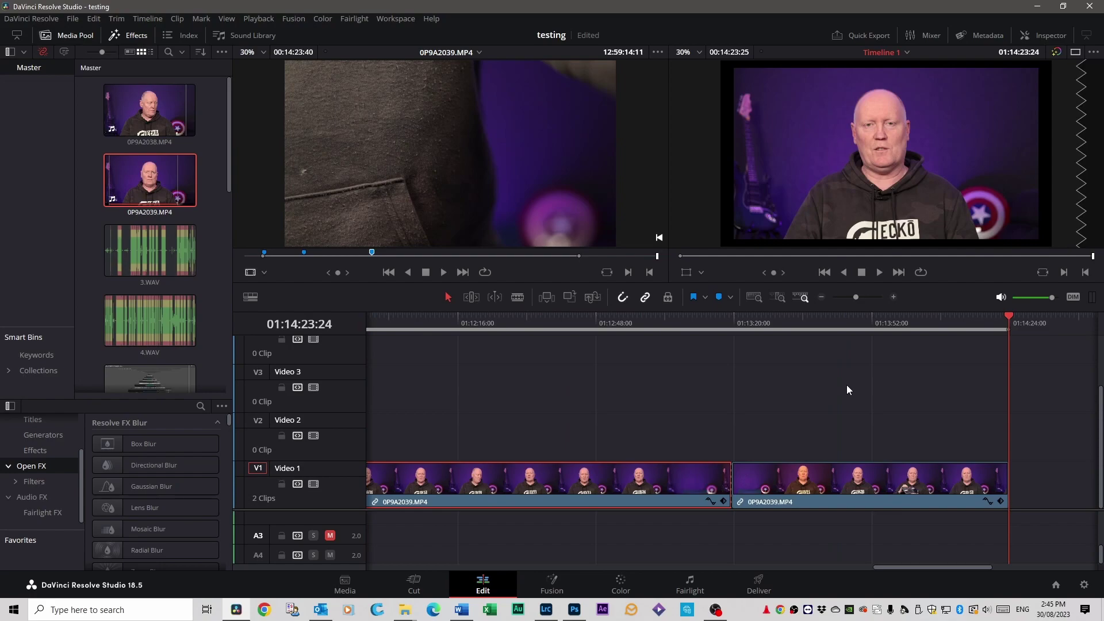
scroll(688, 393, "left", 10)
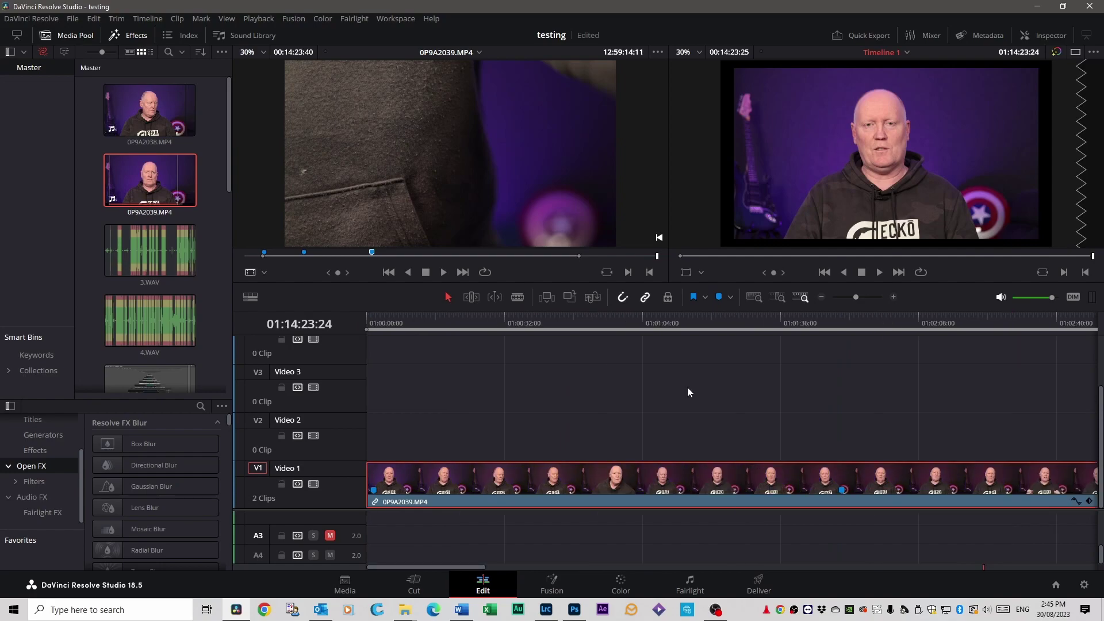
- Deselect the clip and save the testing project under its current name, dismissing Save As
left_click(664, 426)
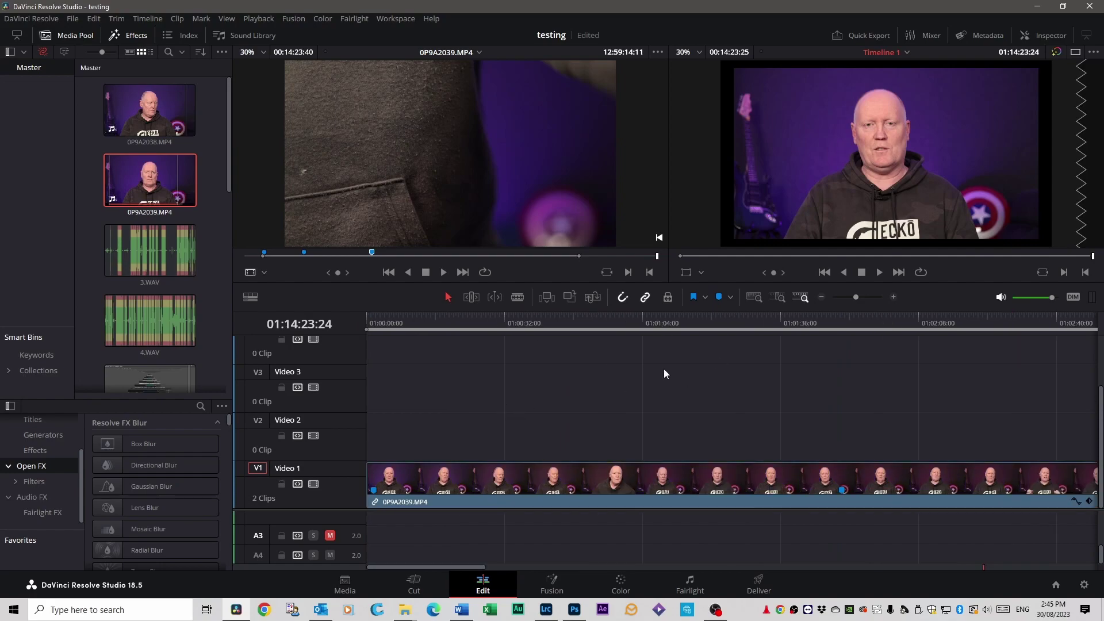
key("ctrl+s")
key("ctrl+shift+s")
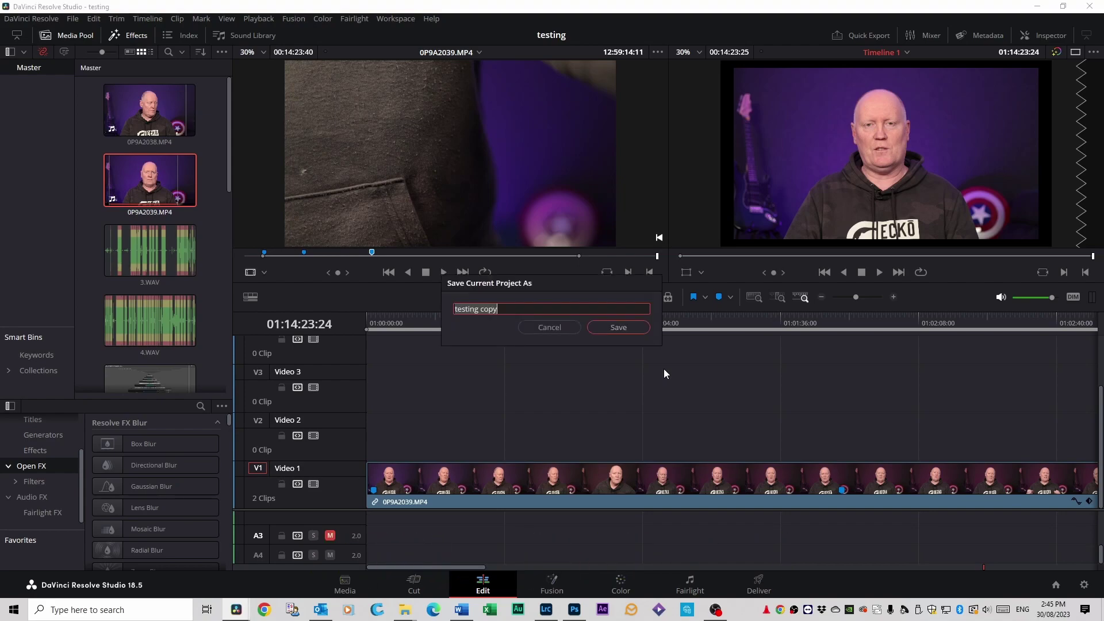
key("Escape")
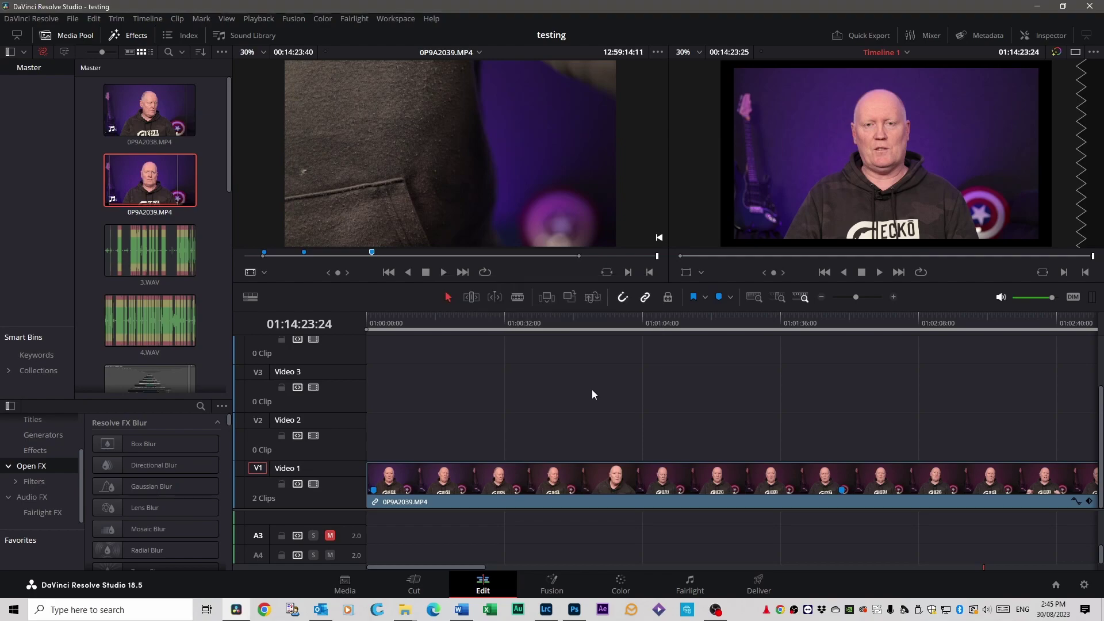
key("ctrl+n")
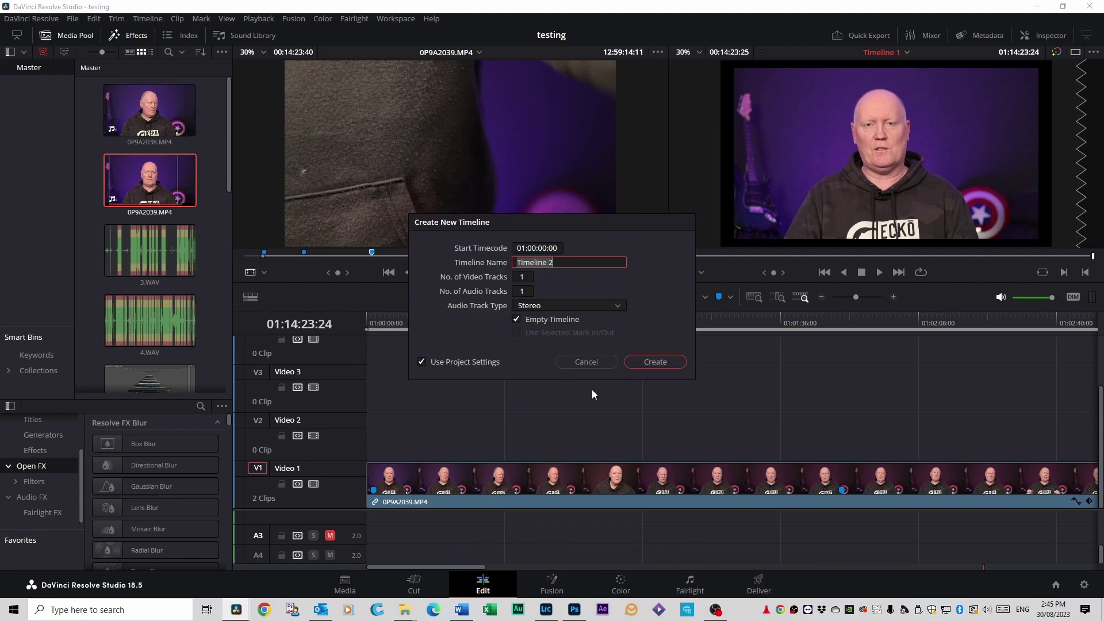
- Create an empty Timeline 2 and drop Timeline 1 into it as one nested clip
left_click(647, 361)
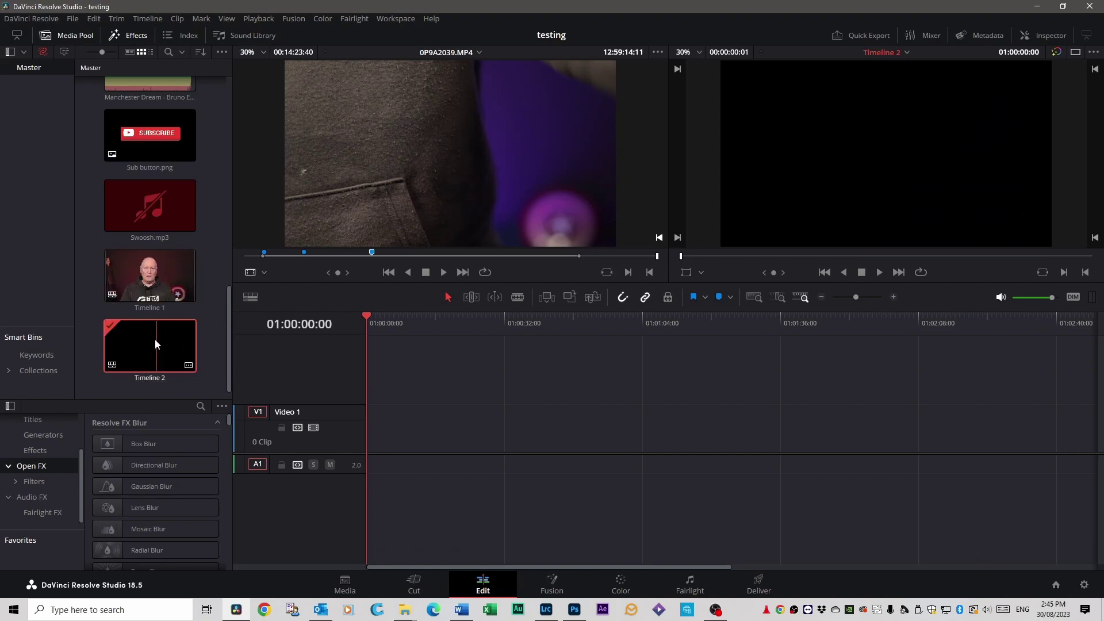
left_click_drag(149, 276, 434, 383)
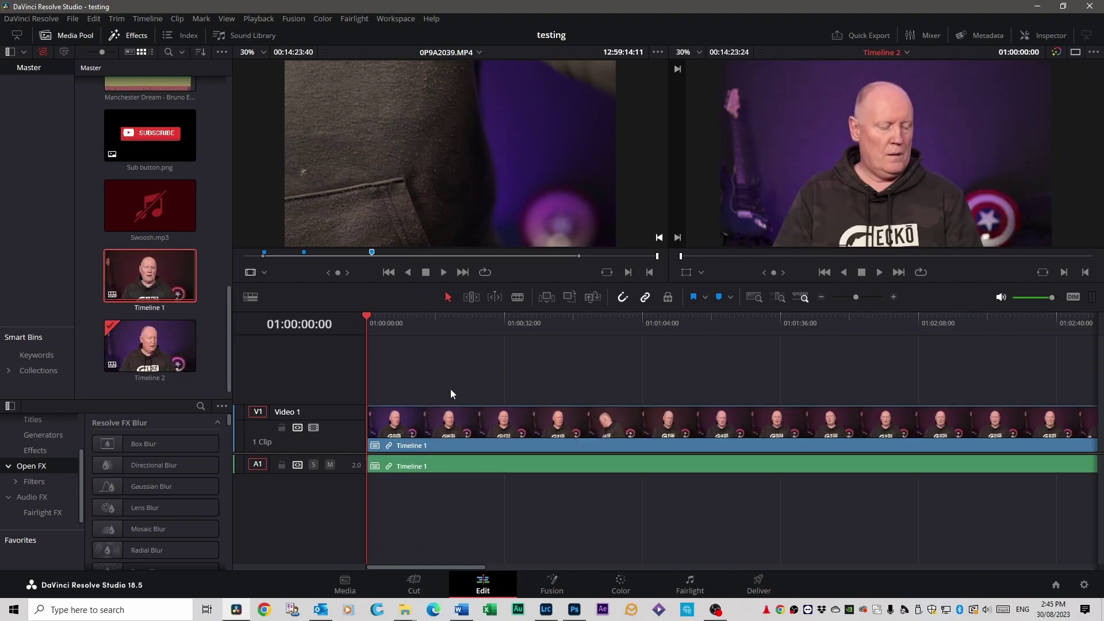
key("ctrl+i")
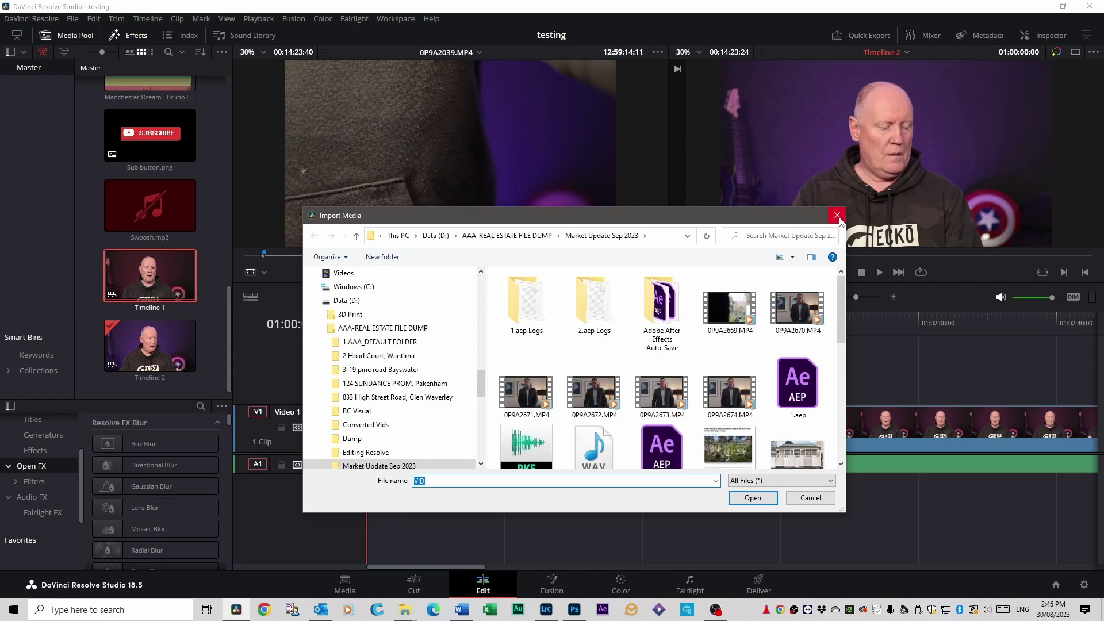
- Close Import Media, then cancel the Export Project File dialog after browsing to Desktop
left_click(837, 215)
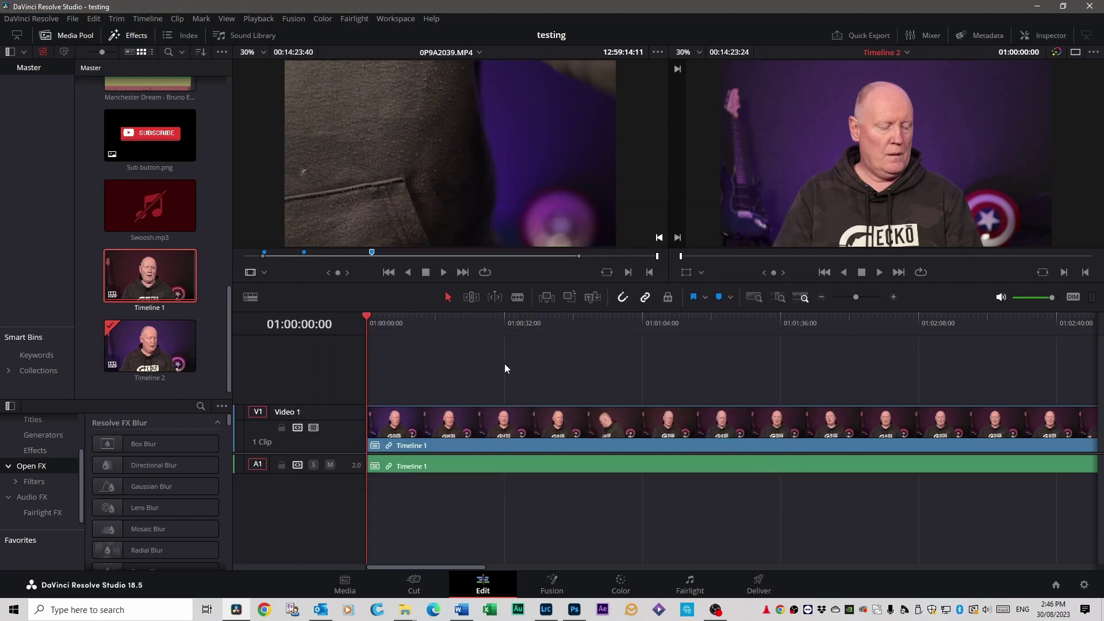
key("ctrl+e")
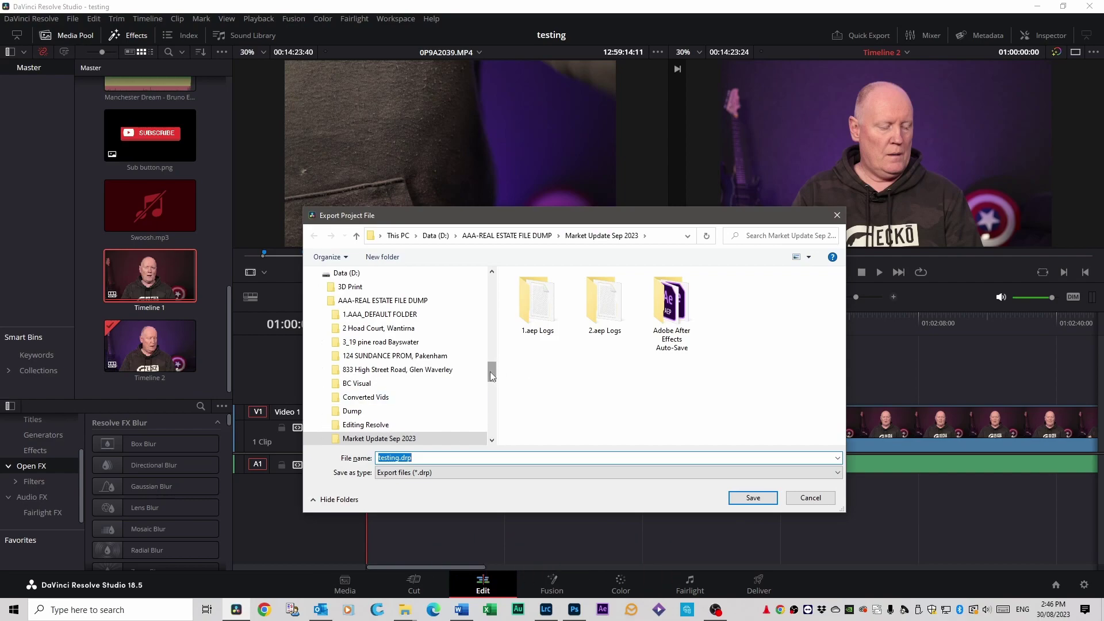
left_click_drag(492, 376, 492, 275)
left_click(345, 297)
left_click(408, 458)
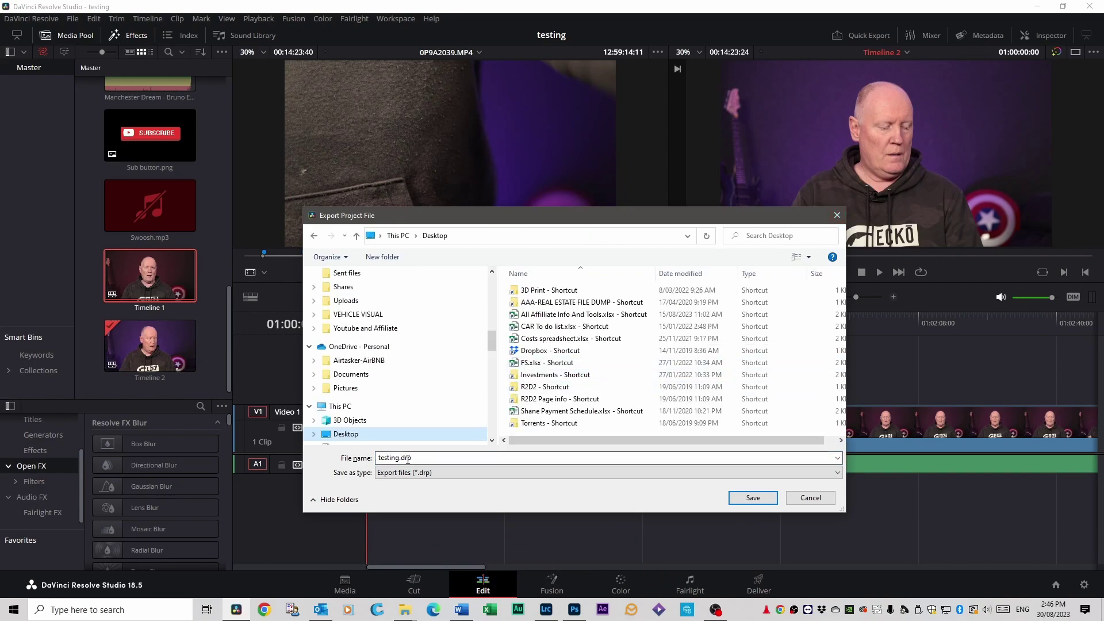
left_click(812, 498)
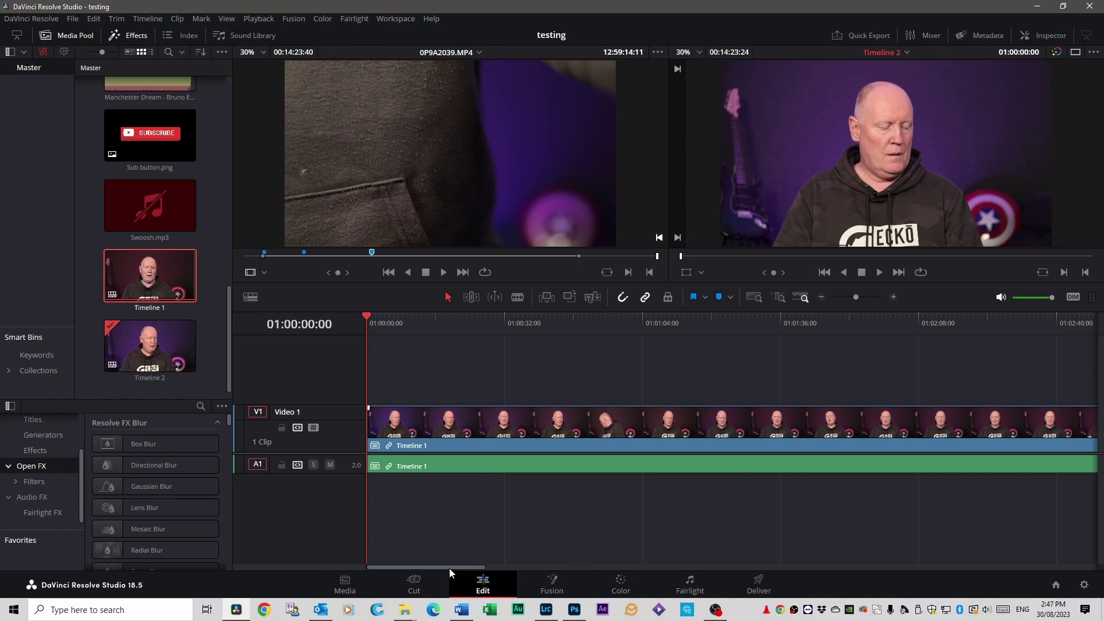
left_click_drag(449, 568, 755, 558)
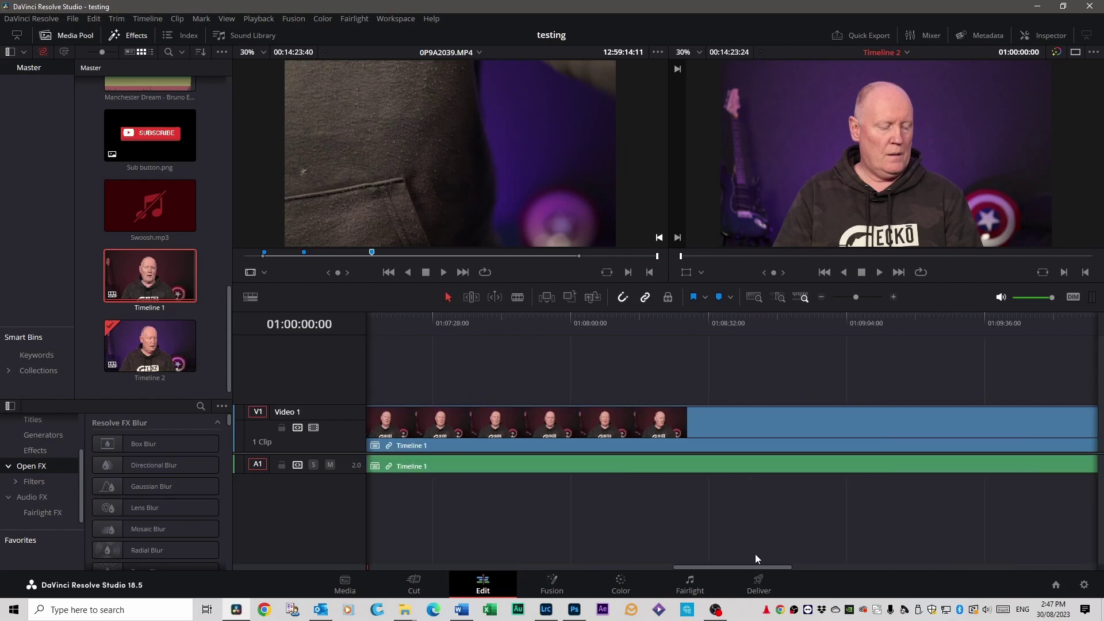